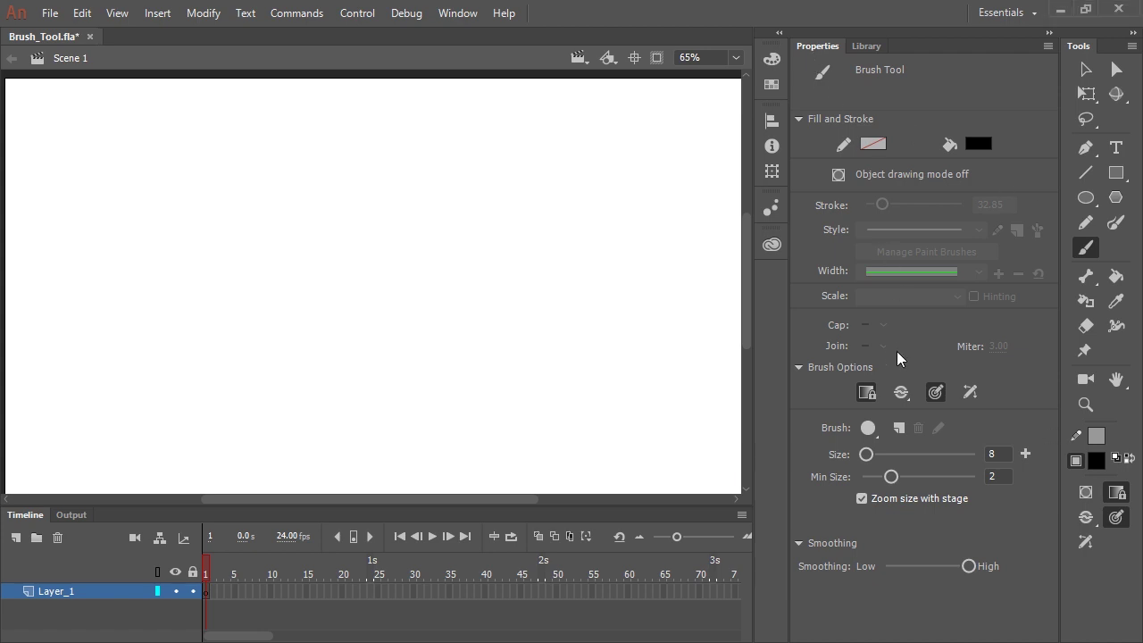
- Paint curved black test strokes, raising the brush size to 40 and the minimum size to 4 for the thicker ones
mouse_move(873, 454)
mouse_down()
mouse_move(938, 454)
mouse_move(870, 456)
mouse_up()
mouse_move(568, 190)
mouse_down()
mouse_move(517, 278)
mouse_move(508, 337)
mouse_move(537, 401)
mouse_up()
drag(473, 176, 382, 401)
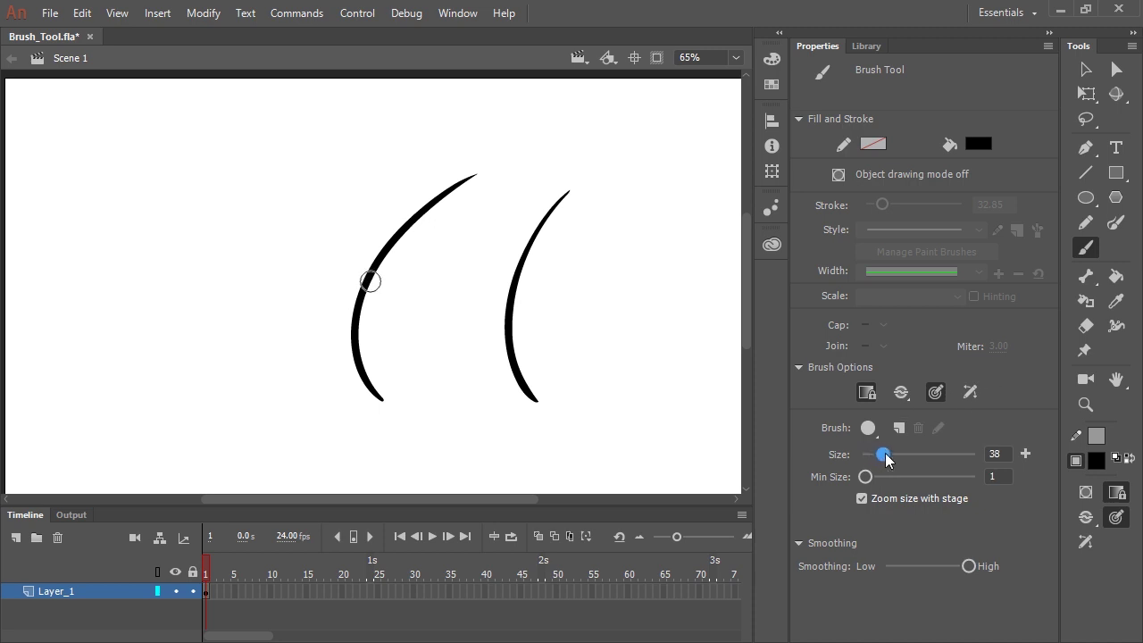
drag(866, 479, 878, 480)
mouse_move(279, 161)
mouse_down()
mouse_move(217, 250)
mouse_move(282, 406)
mouse_up()
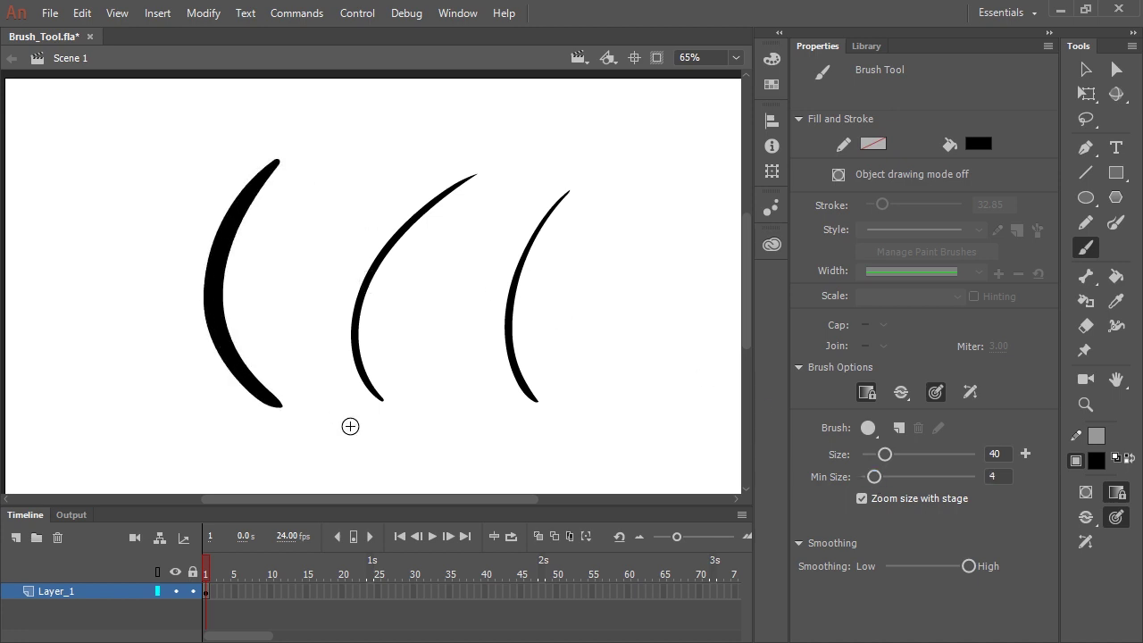
drag(354, 163, 359, 425)
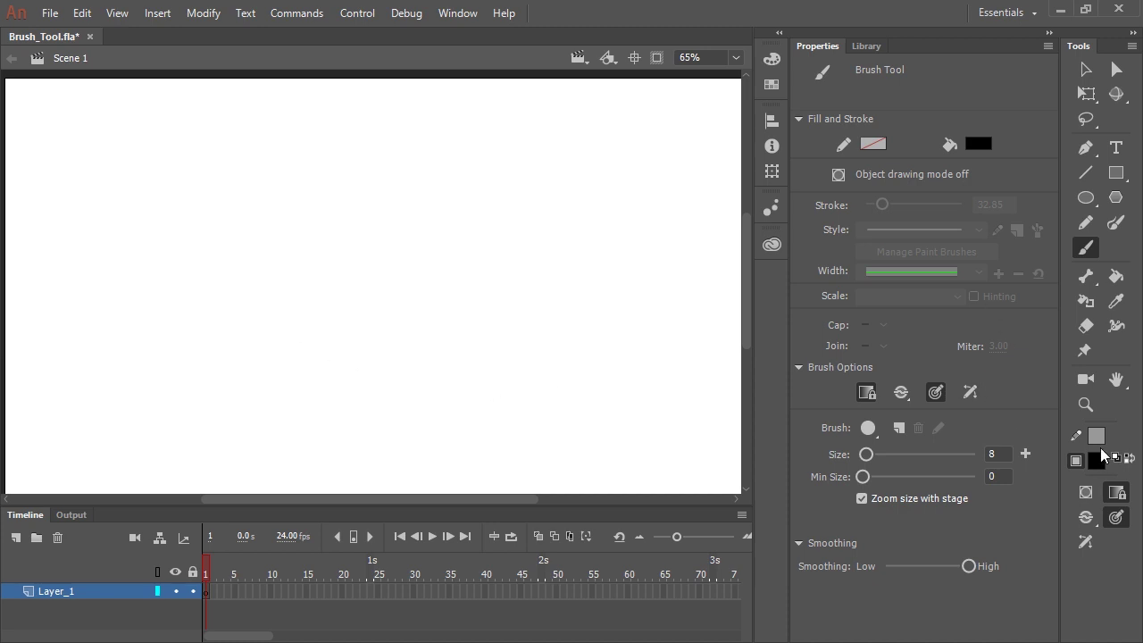
- Turn on object drawing mode and set the black fill's alpha to 40%
click(1080, 494)
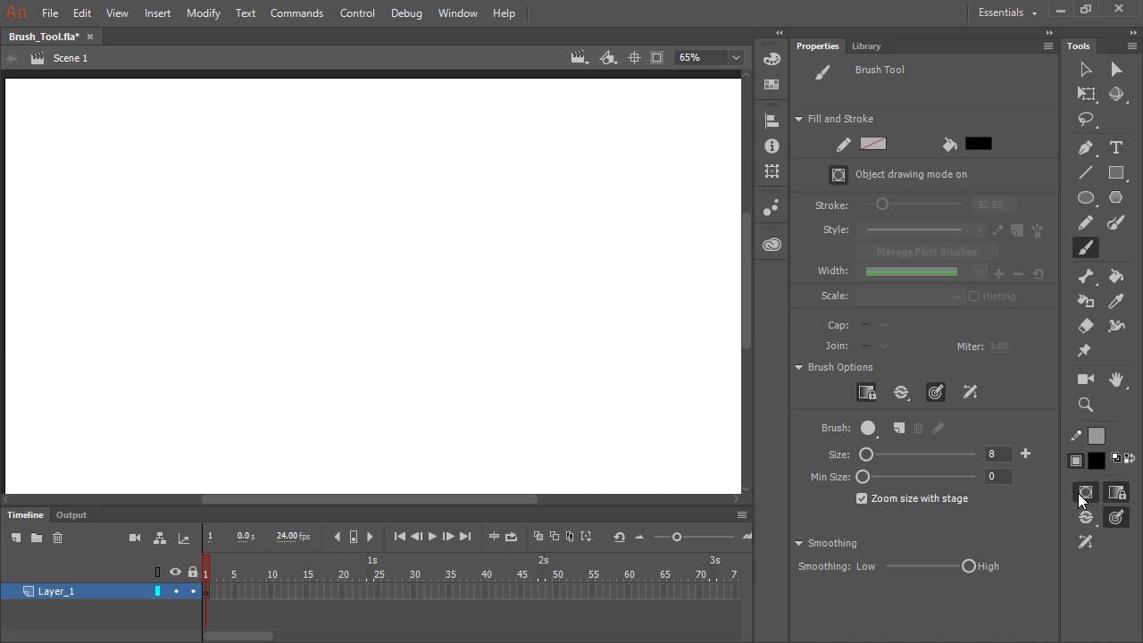
click(1094, 460)
click(1093, 464)
click(773, 59)
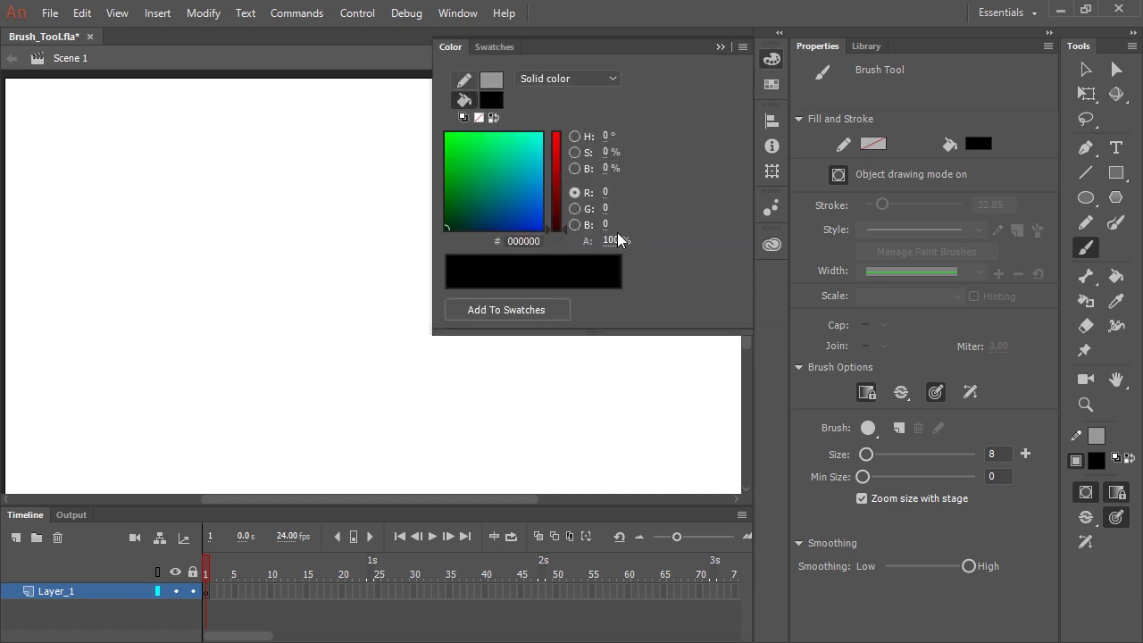
drag(607, 240, 585, 264)
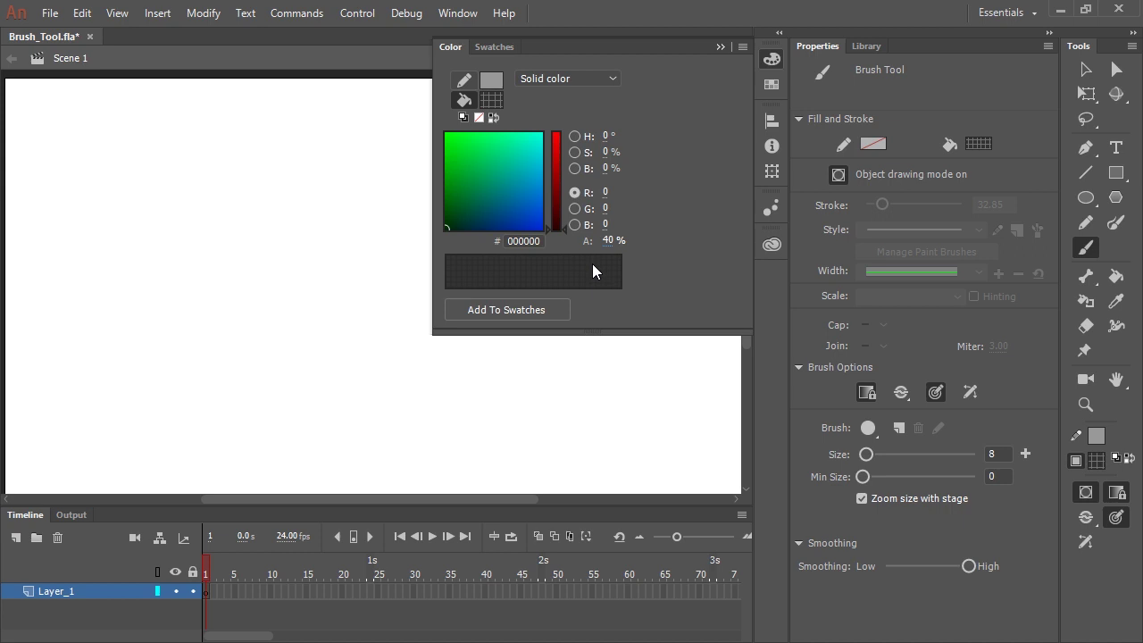
click(719, 47)
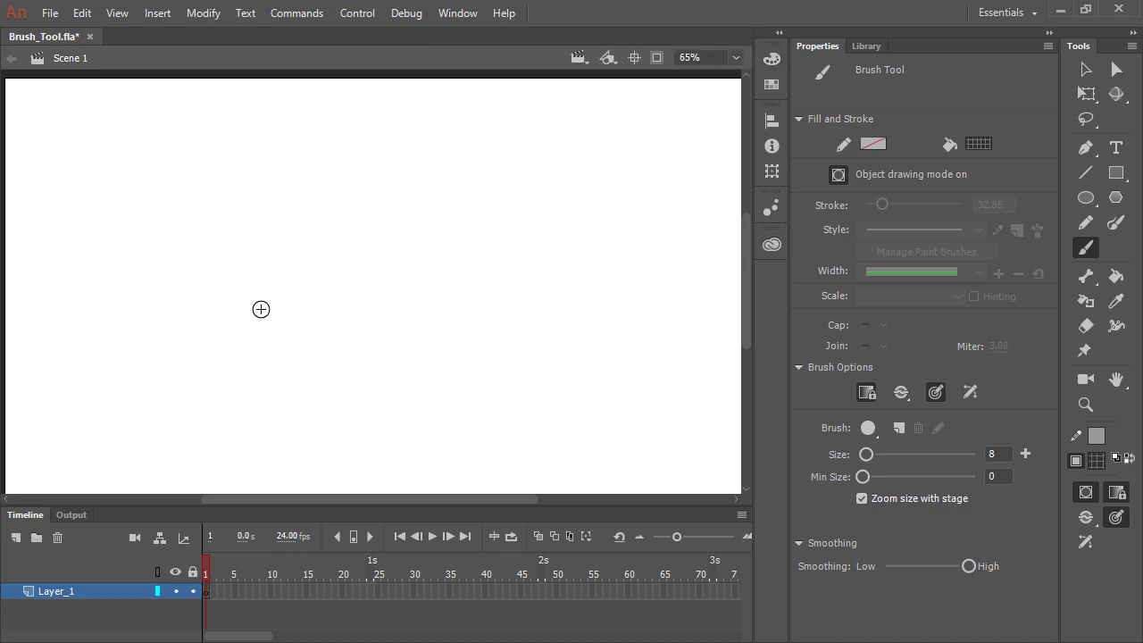
- Sketch a large oval head with a horizontal eye guideline and a curved vertical centre line
drag(239, 269, 261, 241)
drag(234, 277, 483, 238)
drag(397, 274, 359, 277)
key(ctrl+z)
key(ctrl+z)
drag(231, 260, 461, 253)
drag(333, 191, 309, 356)
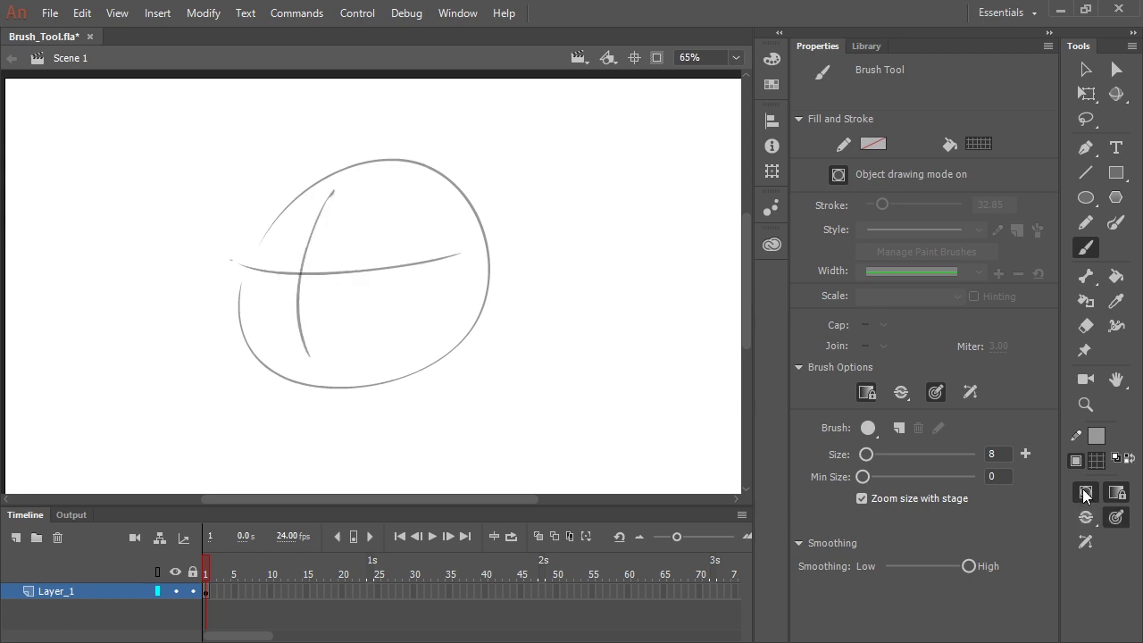
- Rough in the fringe line, side of the face, jaw, neck line and the two closed eyes over the head oval
mouse_move(428, 188)
mouse_down()
mouse_move(327, 221)
mouse_move(272, 223)
mouse_up()
drag(438, 185, 223, 225)
drag(260, 222, 183, 266)
drag(430, 184, 443, 335)
drag(420, 289, 468, 388)
drag(437, 313, 440, 475)
mouse_move(314, 168)
mouse_down()
mouse_move(242, 312)
mouse_move(281, 377)
mouse_up()
drag(331, 393, 368, 389)
mouse_move(341, 270)
mouse_down()
mouse_move(409, 241)
mouse_move(412, 268)
mouse_up()
drag(341, 270, 439, 256)
drag(267, 270, 289, 271)
drag(287, 279, 305, 282)
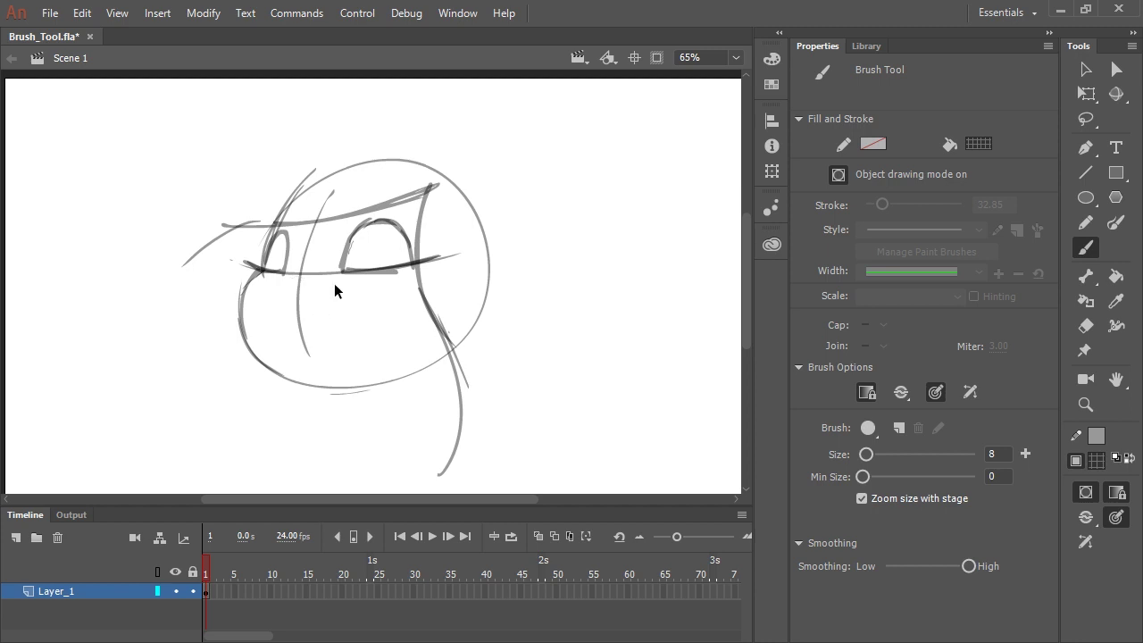
- Sketch the nose, lips, neck and shoulder, the ponytail's outer edge, the top of the hair and the long strands left of the face
mouse_move(486, 164)
mouse_down()
mouse_move(579, 270)
mouse_move(605, 438)
mouse_up()
mouse_move(384, 382)
mouse_down()
mouse_move(370, 448)
mouse_move(311, 490)
mouse_up()
drag(489, 166, 183, 156)
drag(314, 94, 265, 114)
drag(448, 173, 192, 284)
drag(252, 223, 170, 281)
drag(221, 227, 220, 371)
drag(206, 291, 261, 441)
drag(205, 341, 256, 476)
mouse_move(244, 108)
mouse_down()
mouse_move(199, 138)
mouse_move(194, 431)
mouse_up()
drag(132, 215, 178, 479)
drag(175, 393, 136, 477)
- Strengthen the sketch lines of the hair crown, fringe, jaw and eyelid, and complete the ponytail and back of the neck
drag(474, 123, 481, 174)
drag(482, 125, 112, 246)
drag(217, 222, 463, 157)
drag(455, 344, 276, 386)
mouse_move(372, 224)
mouse_down()
mouse_move(339, 273)
mouse_move(443, 258)
mouse_up()
drag(489, 162, 548, 174)
mouse_move(500, 170)
mouse_down()
mouse_move(602, 308)
mouse_move(559, 409)
mouse_up()
drag(576, 270, 596, 479)
drag(446, 339, 451, 436)
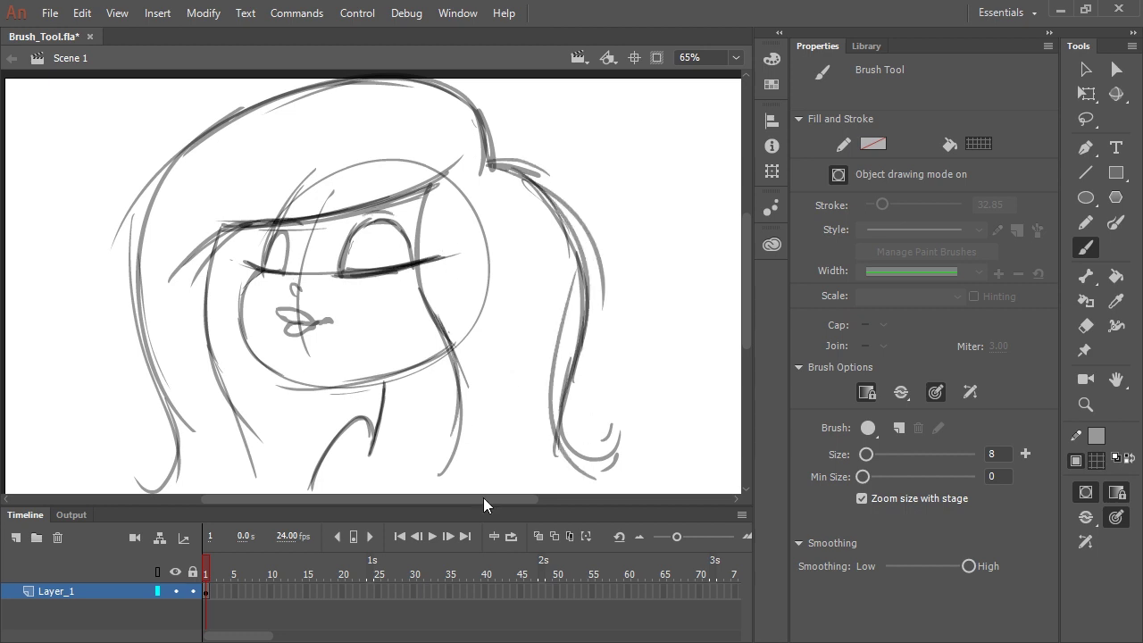
- Shade beneath the jaw and sketch extra inner strands in the long hair and the ponytail
drag(483, 507, 483, 524)
drag(389, 393, 457, 378)
drag(460, 427, 443, 482)
drag(254, 230, 191, 312)
mouse_move(225, 239)
mouse_down()
mouse_move(238, 386)
mouse_move(275, 487)
mouse_up()
drag(310, 399, 309, 438)
drag(264, 385, 311, 459)
drag(189, 277, 184, 375)
drag(214, 414, 236, 487)
mouse_move(479, 186)
mouse_down()
mouse_move(557, 454)
mouse_move(524, 426)
mouse_up()
drag(475, 204, 476, 234)
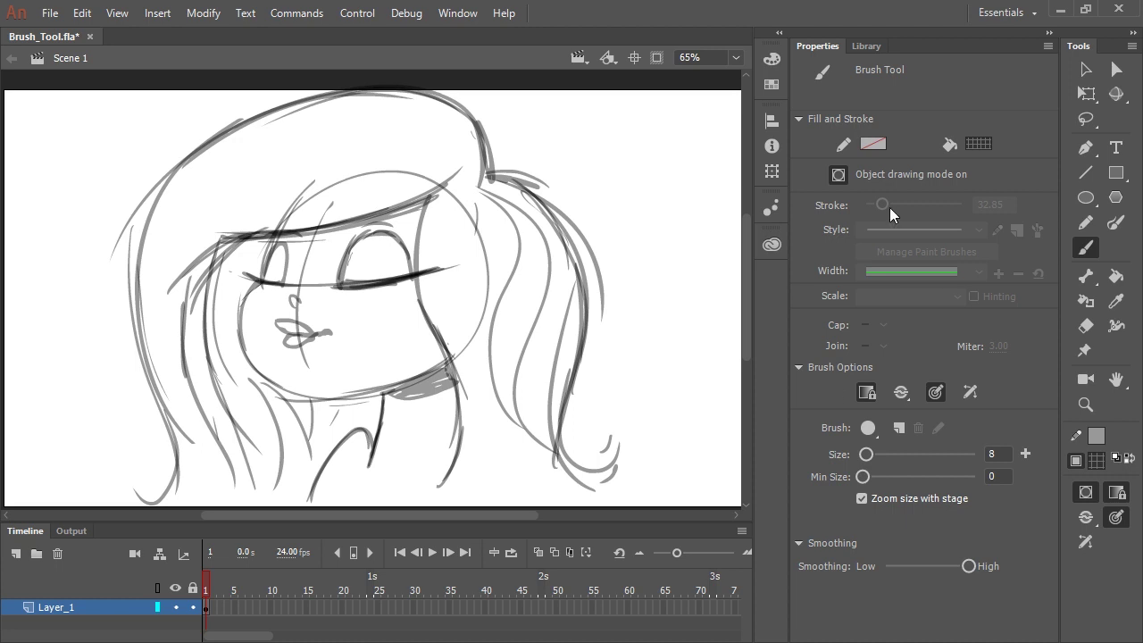
- Insert a blank keyframe at frame 2 of Layer_1 and turn on onion skinning to show the sketch
click(215, 610)
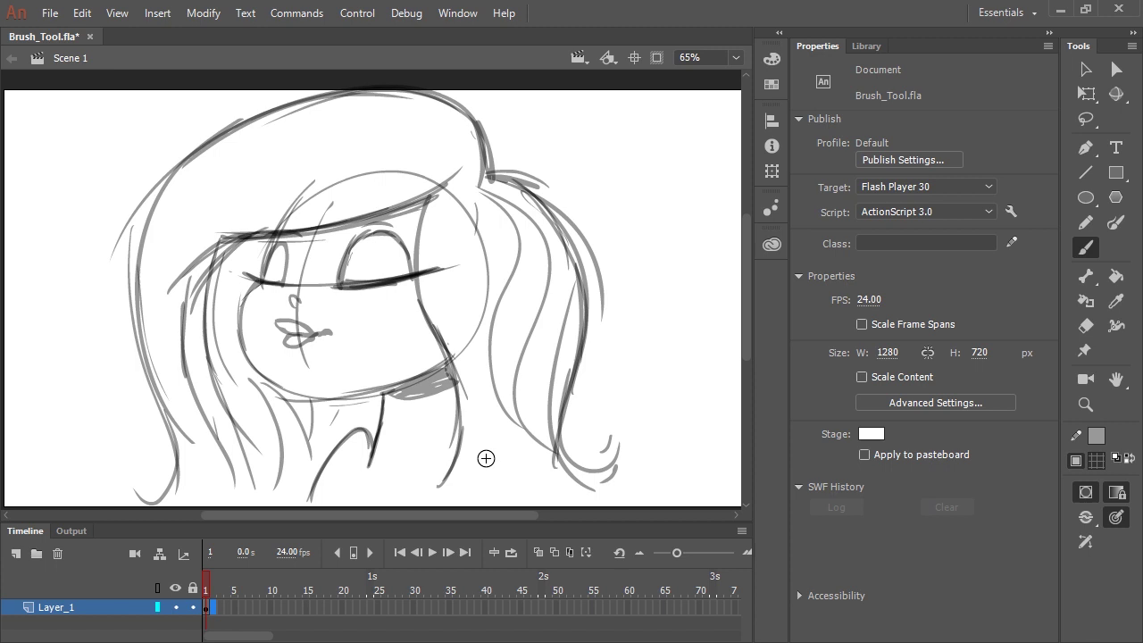
key(F7)
click(538, 552)
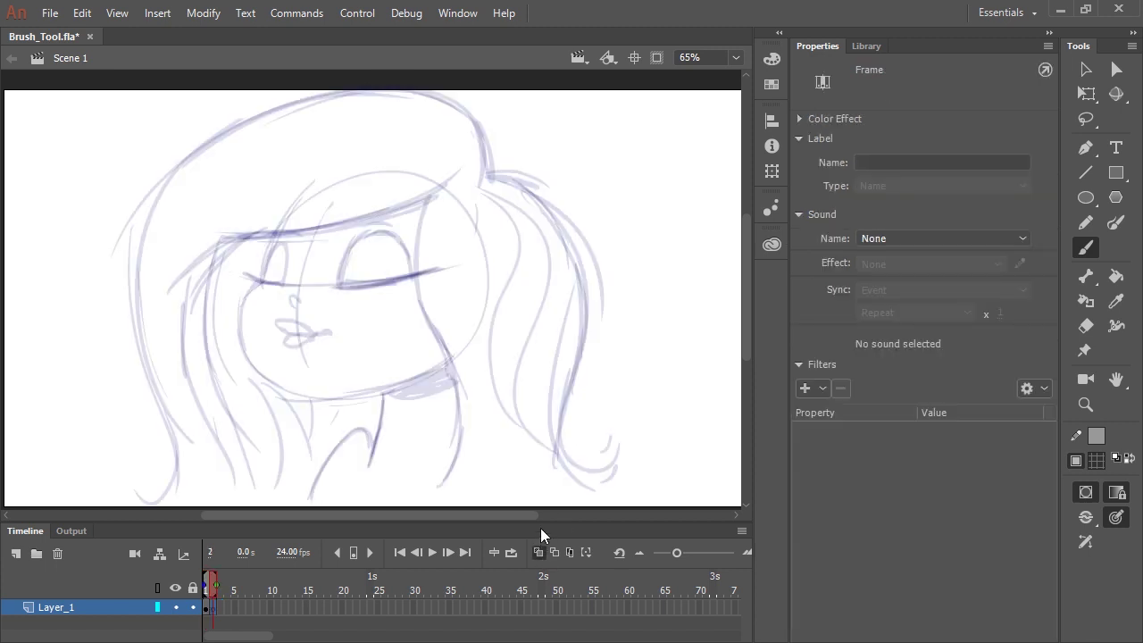
- Set the black fill's alpha to 100%
click(1097, 460)
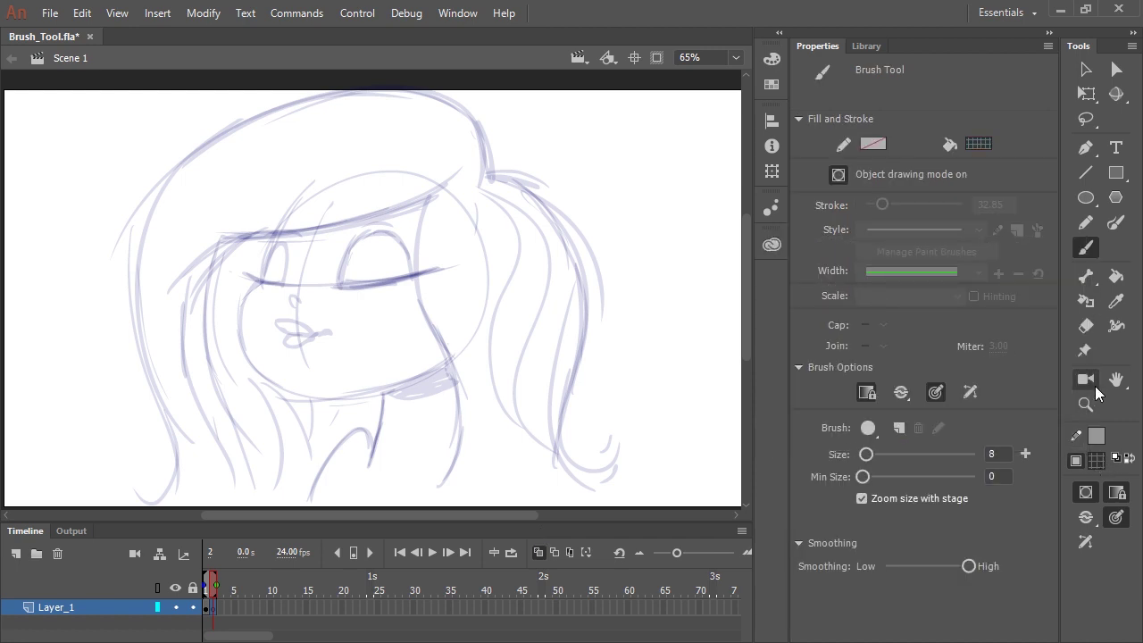
click(772, 59)
drag(609, 242, 700, 242)
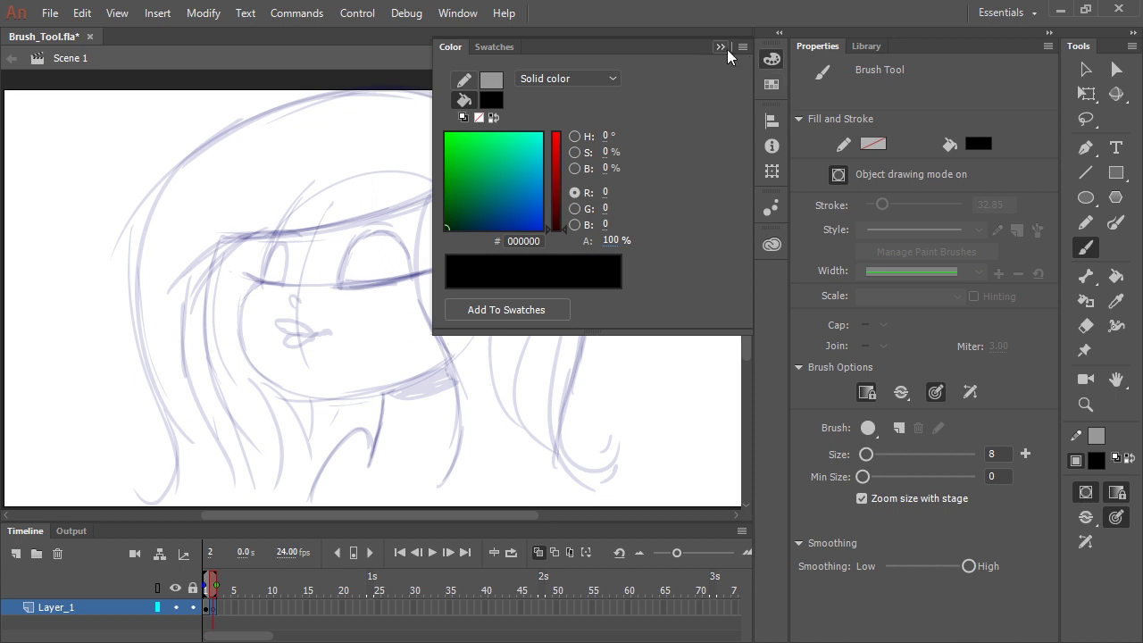
click(721, 47)
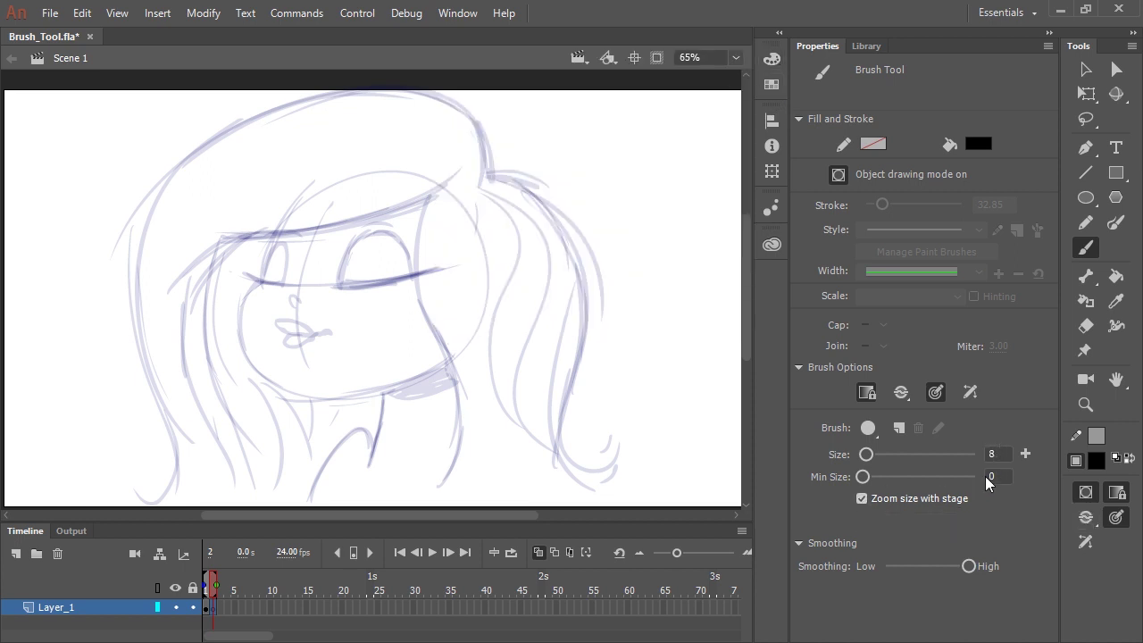
- Add 51 to the brush size presets and choose the size 8 preset with a minimum size of 3
click(1028, 452)
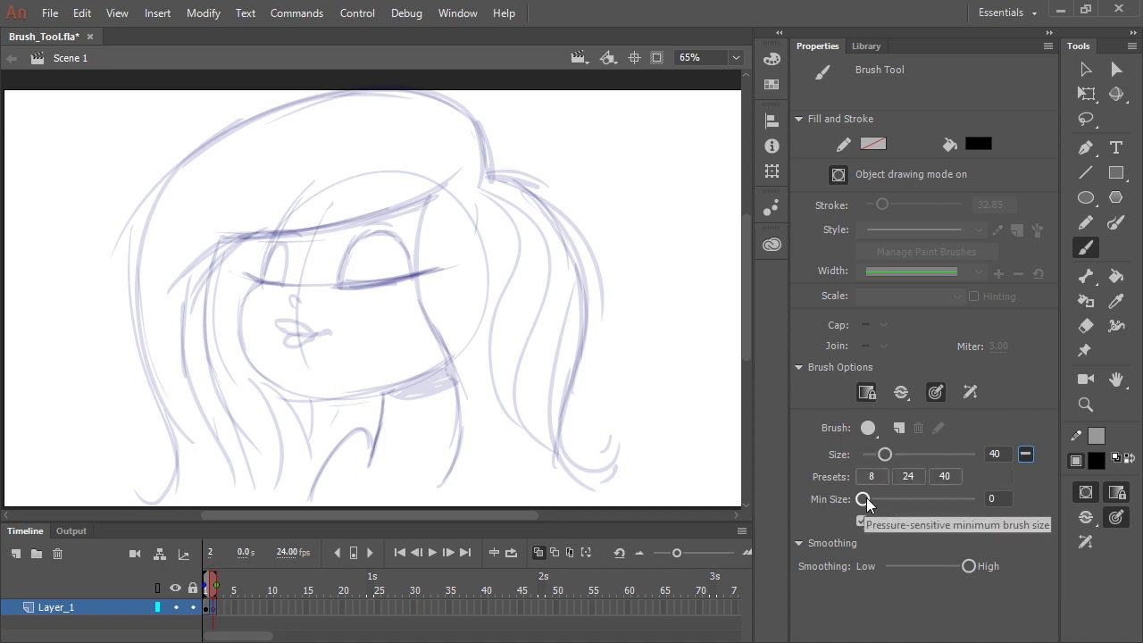
click(865, 500)
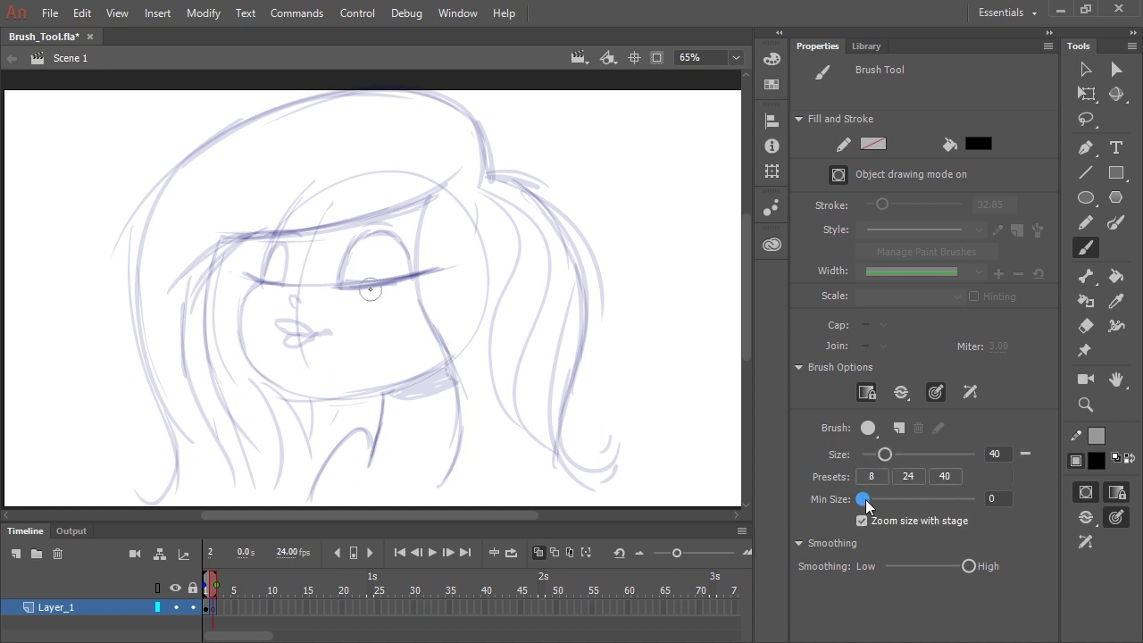
click(1025, 451)
click(948, 476)
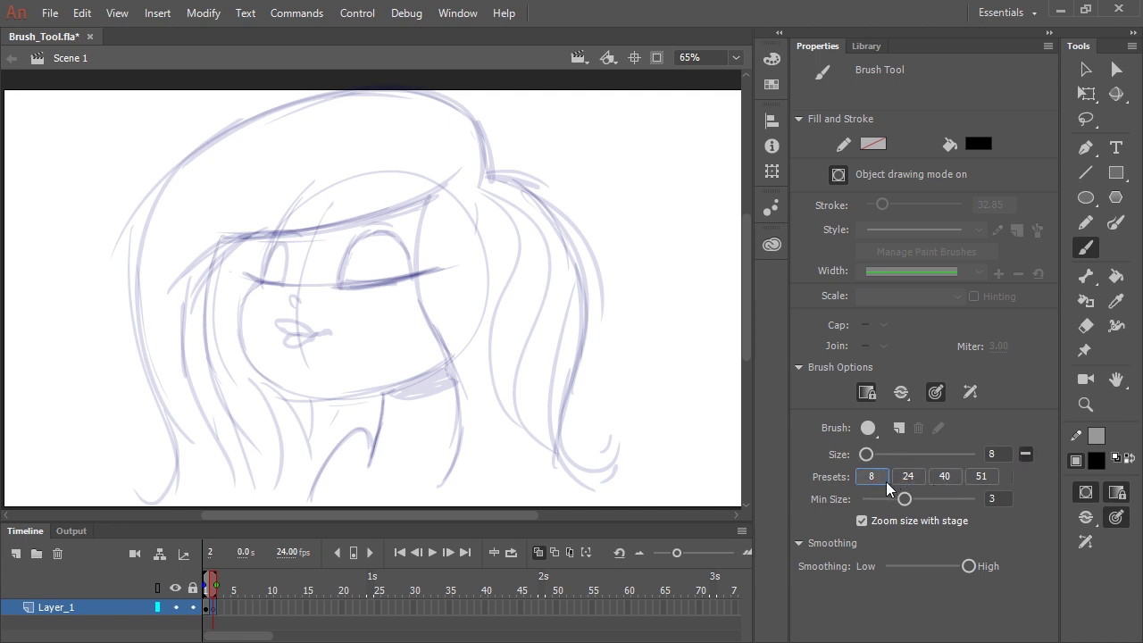
- Turn off object drawing mode and ink the fringe, hair outline, side of the face, jaw, nose and lips in solid black
key(j)
drag(460, 167, 207, 243)
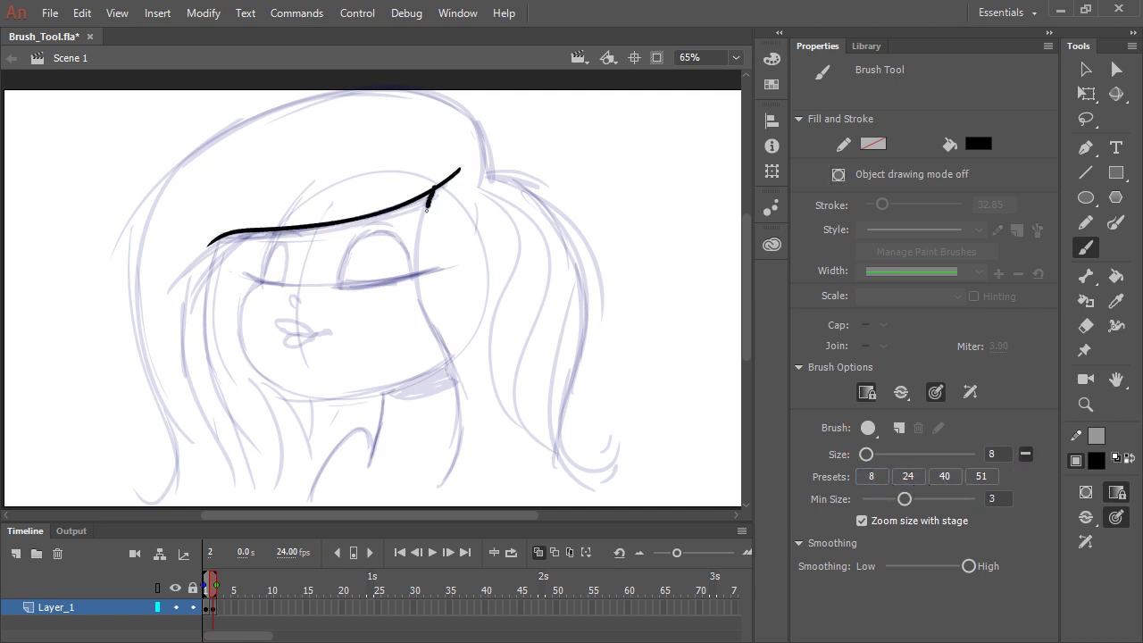
drag(433, 186, 447, 486)
mouse_move(494, 169)
mouse_down()
mouse_move(610, 480)
mouse_move(118, 288)
mouse_up()
mouse_move(279, 228)
mouse_down()
mouse_move(246, 341)
mouse_move(448, 359)
mouse_up()
drag(301, 297, 296, 309)
mouse_move(330, 332)
mouse_down()
mouse_move(282, 328)
mouse_move(314, 335)
mouse_up()
- Ink the closed eyes with thicker lash lines using a slightly larger brush, and return the brush to the size 8 preset
mouse_move(337, 284)
mouse_down()
mouse_move(393, 234)
mouse_move(406, 277)
mouse_up()
drag(865, 454, 868, 455)
drag(340, 285, 420, 275)
mouse_move(417, 281)
mouse_down()
mouse_move(345, 286)
mouse_move(269, 267)
mouse_move(287, 283)
mouse_up()
click(872, 477)
- Ink the neck and shoulder, the long hair strands left of the face and the flowing strands across the crown
drag(390, 393, 375, 474)
drag(321, 505, 381, 434)
drag(136, 233, 95, 509)
mouse_move(219, 270)
mouse_down()
mouse_move(223, 394)
mouse_move(274, 488)
mouse_up()
drag(193, 336, 247, 468)
mouse_move(458, 155)
mouse_down()
mouse_move(172, 353)
mouse_move(168, 252)
mouse_up()
drag(448, 134, 221, 156)
drag(404, 135, 219, 166)
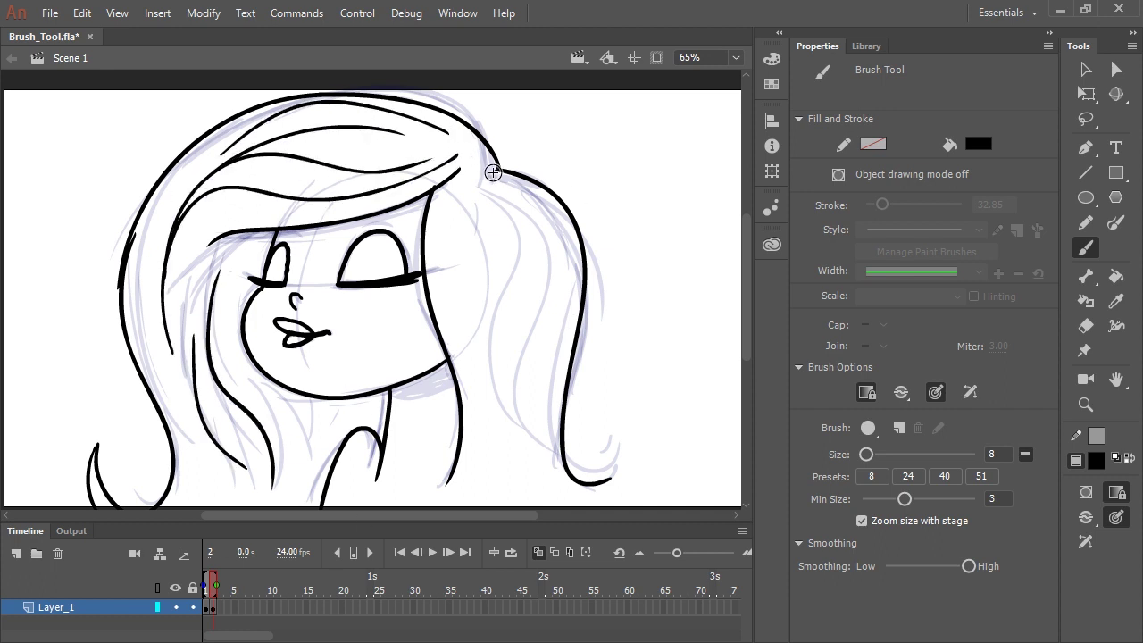
- Ink the inner strands of the ponytail, undoing the last stroke
drag(497, 183, 499, 426)
drag(494, 174, 540, 484)
drag(482, 191, 520, 478)
key(ctrl+z)
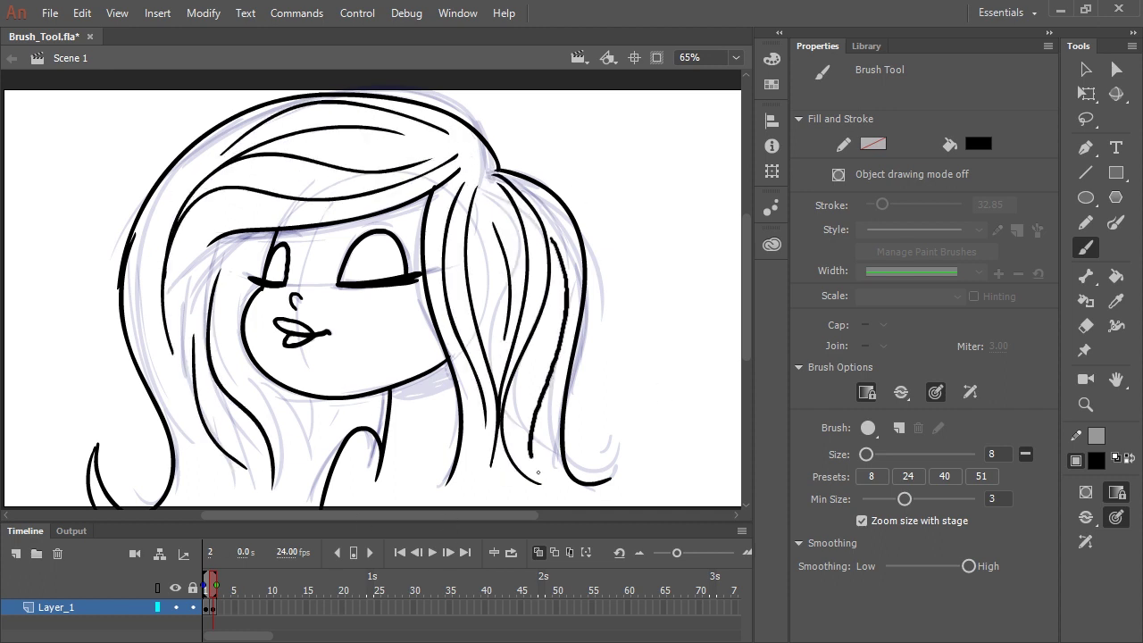
- Change the fill colour from black to a pale peach skin tone
click(771, 58)
click(492, 100)
key(Escape)
drag(606, 167, 636, 168)
drag(558, 199, 627, 137)
click(491, 100)
click(787, 283)
drag(611, 152, 637, 167)
click(720, 47)
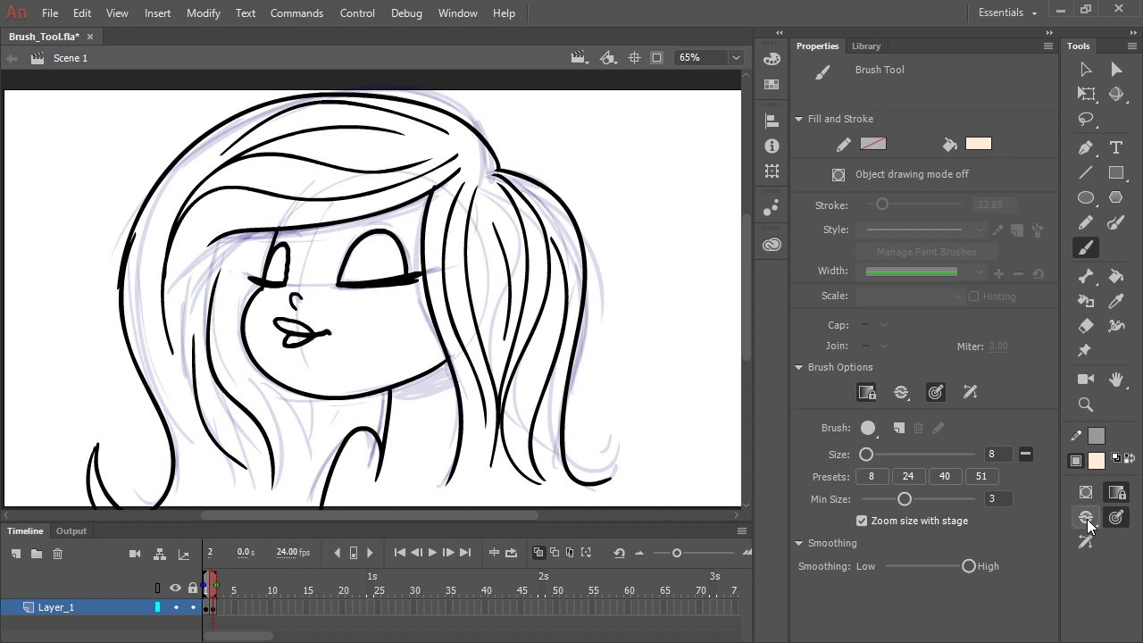
- Set the brush to Paint Behind with size 68 and minimum size 11, and paint the face, neck and shoulder in the skin tone
click(1088, 522)
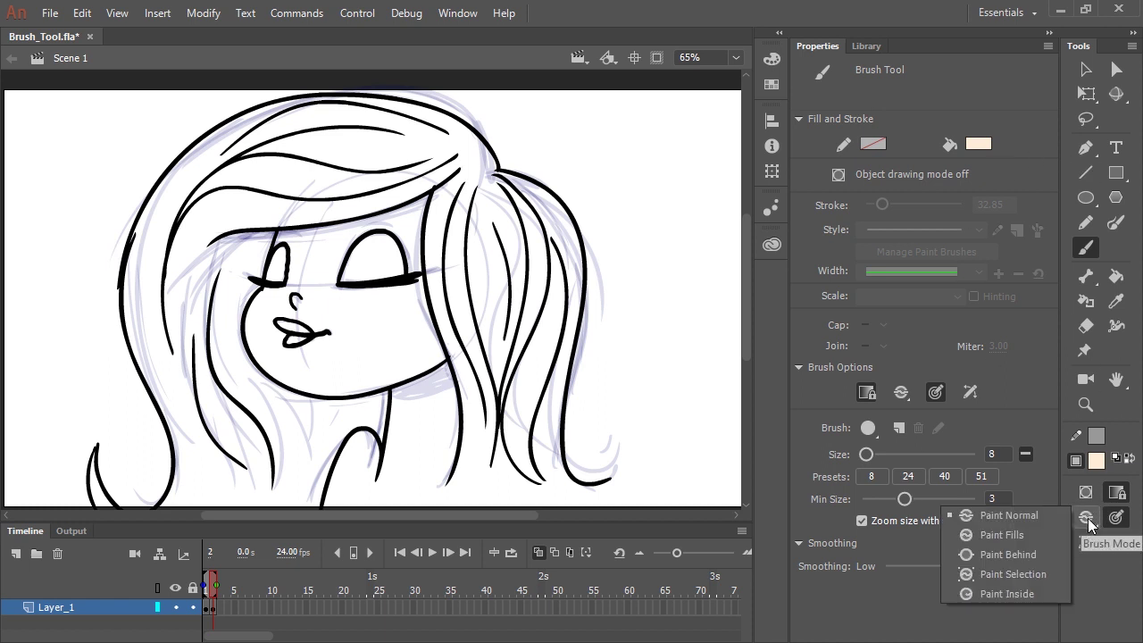
click(1016, 555)
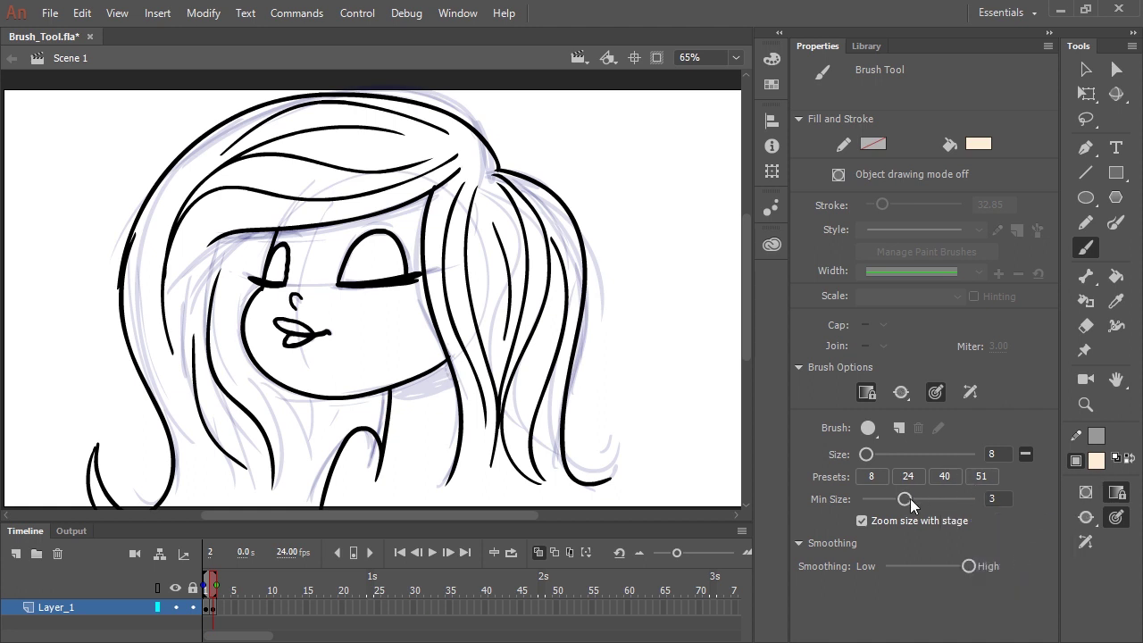
drag(920, 498, 891, 500)
drag(868, 455, 900, 456)
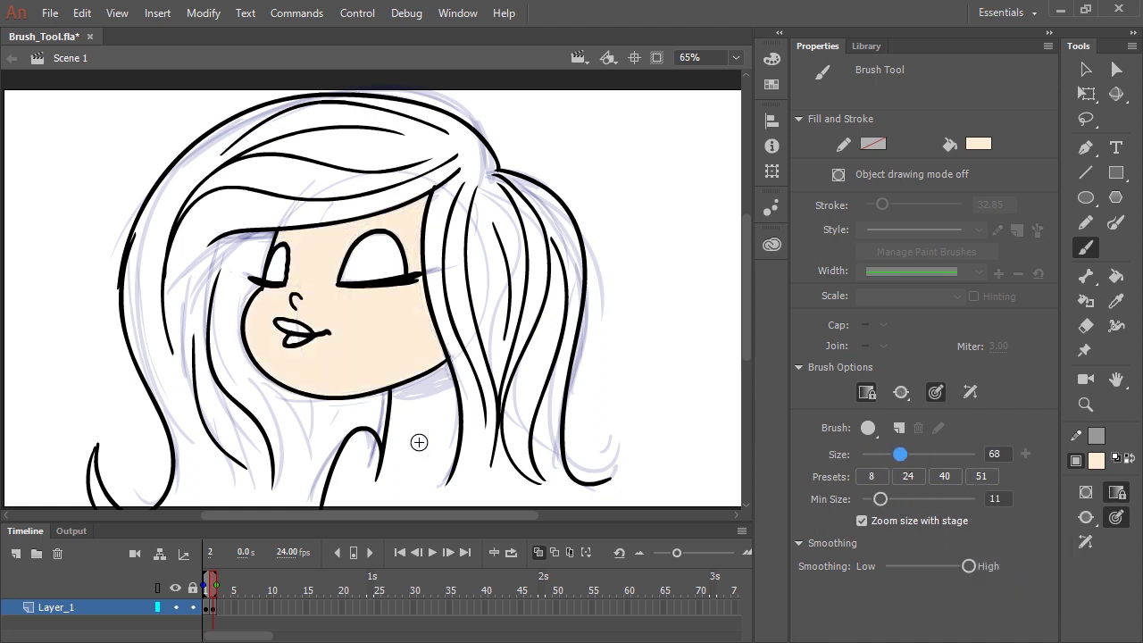
drag(419, 441, 412, 374)
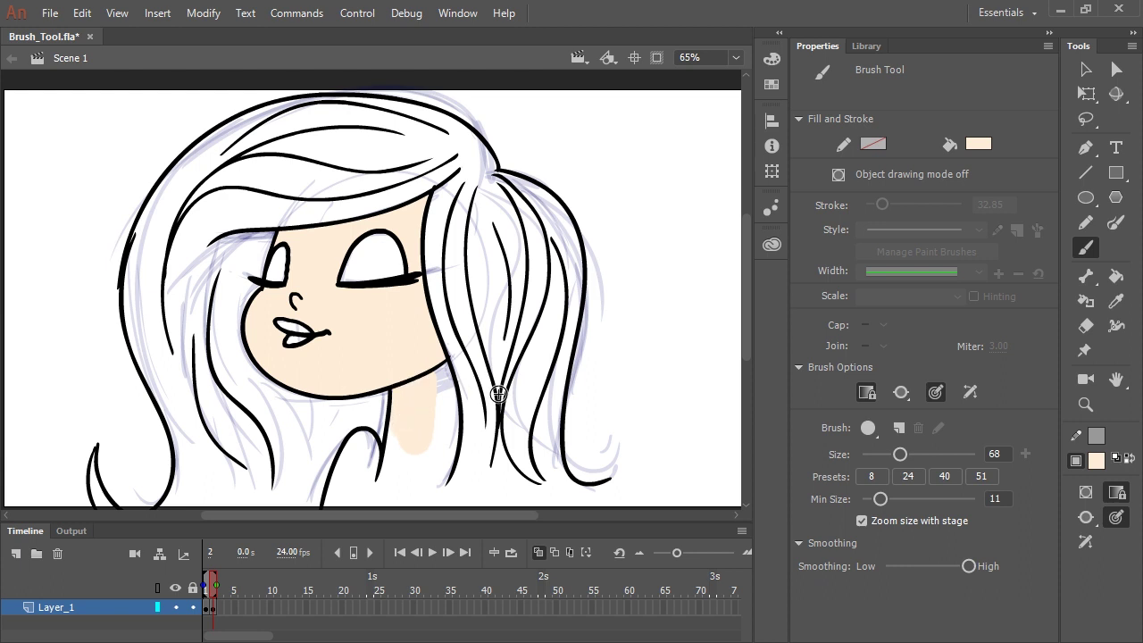
key(ctrl+z)
mouse_move(367, 454)
mouse_down()
mouse_move(400, 433)
mouse_move(429, 477)
mouse_move(420, 496)
mouse_up()
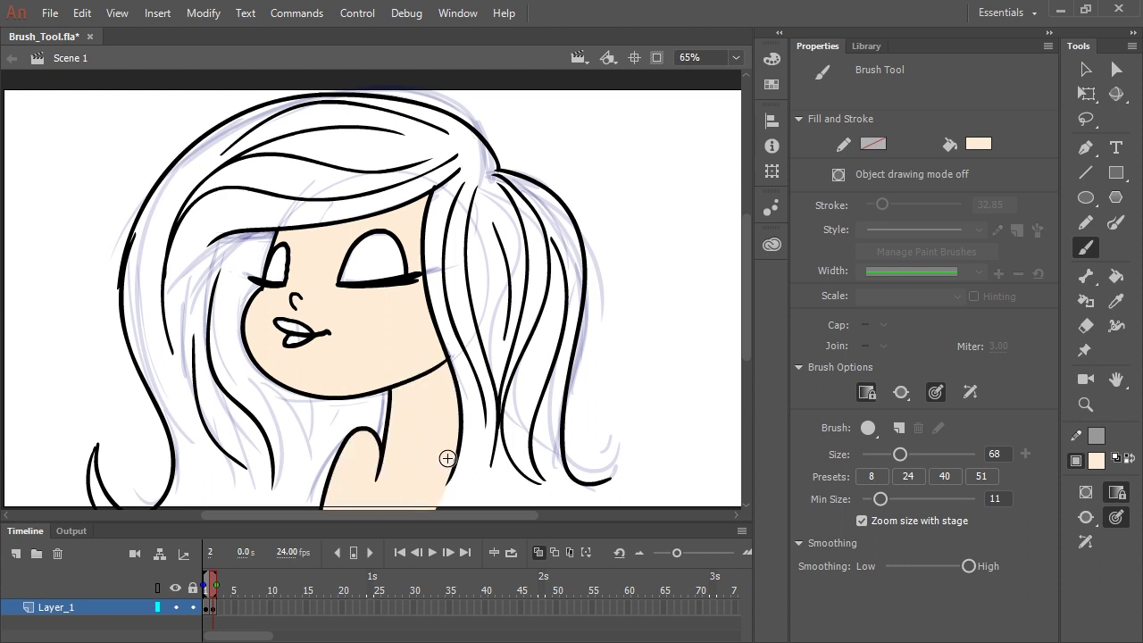
- Lower the brightness of the skin fill to make a darker shadow tone
click(1096, 461)
click(1096, 461)
click(772, 59)
mouse_move(610, 169)
mouse_down()
mouse_move(599, 169)
mouse_move(619, 153)
mouse_up()
click(721, 47)
- Set the brush to Paint Inside at size 36 and paint shadows under the fringe, along the jaw and cheek edge, and on the neck
click(1086, 517)
click(1010, 594)
drag(900, 454, 882, 455)
mouse_move(421, 364)
mouse_down()
mouse_move(299, 401)
mouse_move(484, 319)
mouse_up()
mouse_move(345, 228)
mouse_down()
mouse_move(425, 184)
mouse_move(309, 237)
mouse_move(286, 234)
mouse_up()
mouse_move(417, 234)
mouse_down()
mouse_move(433, 195)
mouse_move(435, 349)
mouse_up()
mouse_move(440, 398)
mouse_down()
mouse_move(420, 381)
mouse_move(447, 388)
mouse_move(406, 358)
mouse_move(429, 506)
mouse_up()
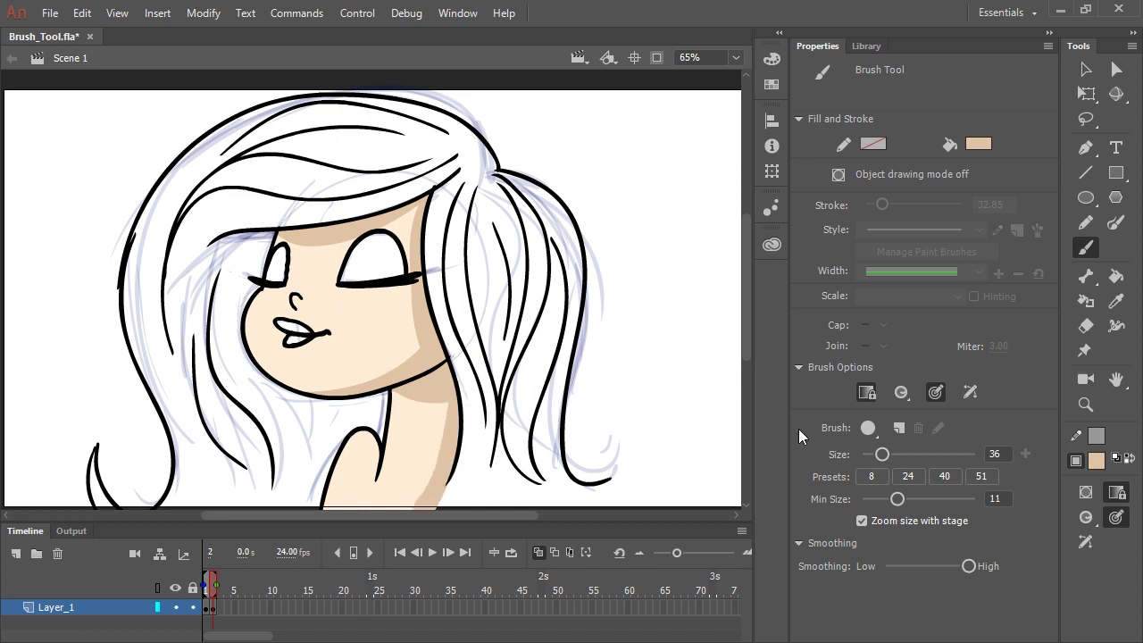
- Lower the saturation of the pale skin fill to make a near-white highlight colour
click(772, 59)
click(772, 59)
key(k)
click(772, 59)
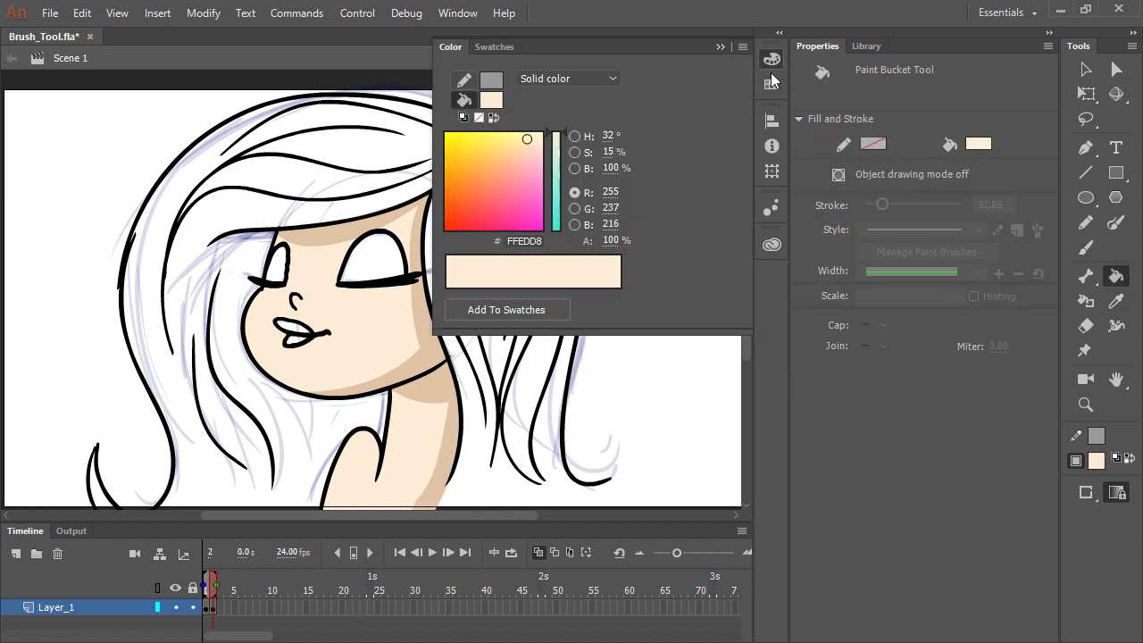
drag(609, 153, 596, 152)
click(373, 316)
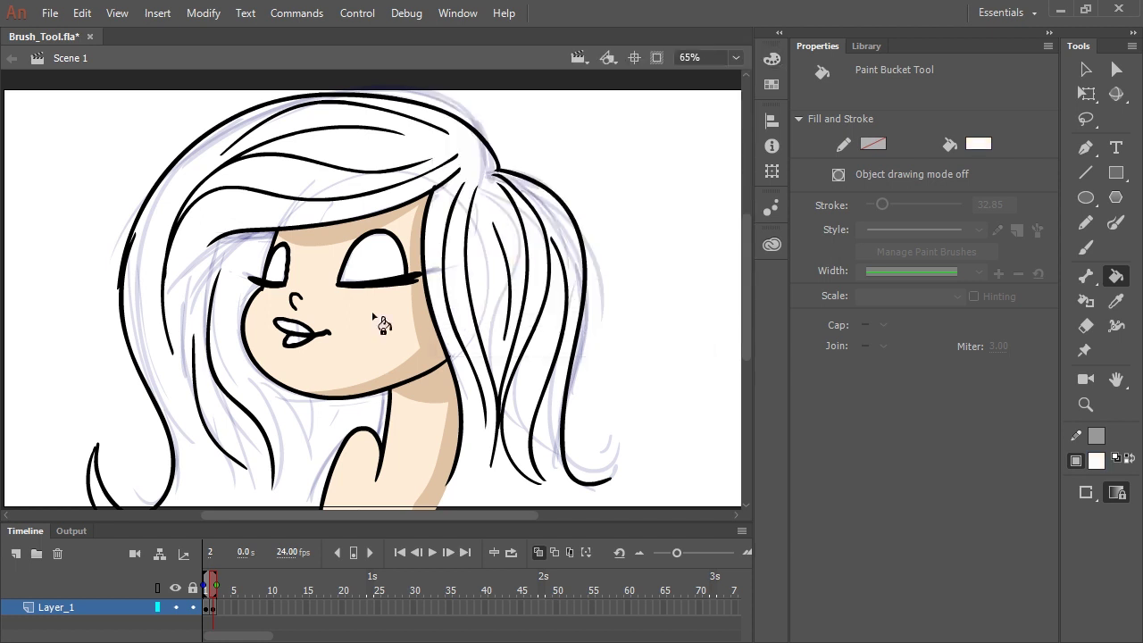
- Paint near-white highlights on both cheeks, the nose and the chin with the Brush tool in Paint Inside mode
key(b)
click(1086, 517)
click(968, 576)
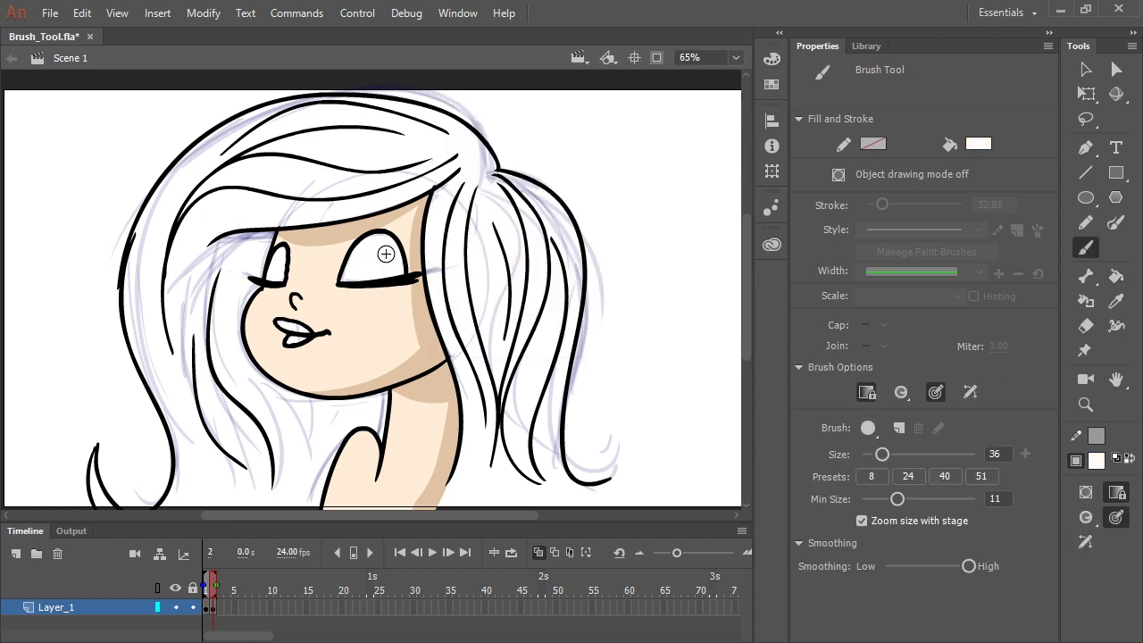
drag(394, 303, 368, 319)
drag(307, 282, 259, 306)
drag(286, 361, 279, 369)
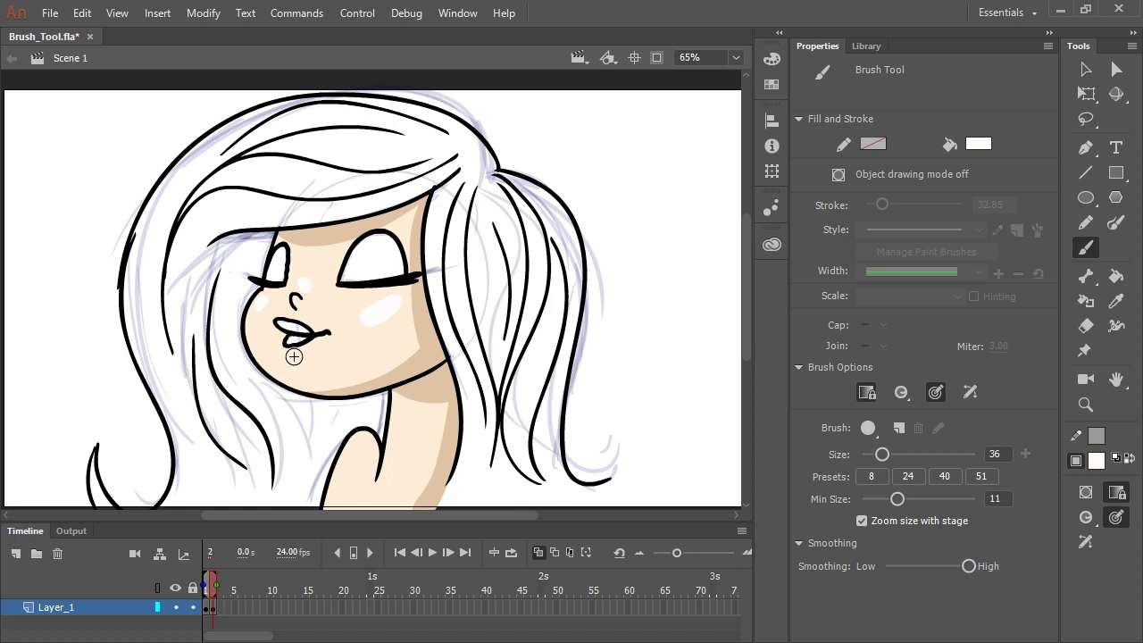
- Change the fill colour to a medium blue and fill both eyelids with it
key(i)
click(772, 58)
mouse_move(562, 151)
mouse_down()
mouse_move(557, 190)
mouse_move(637, 153)
mouse_up()
click(393, 259)
click(771, 58)
click(556, 171)
click(524, 183)
click(371, 259)
click(275, 264)
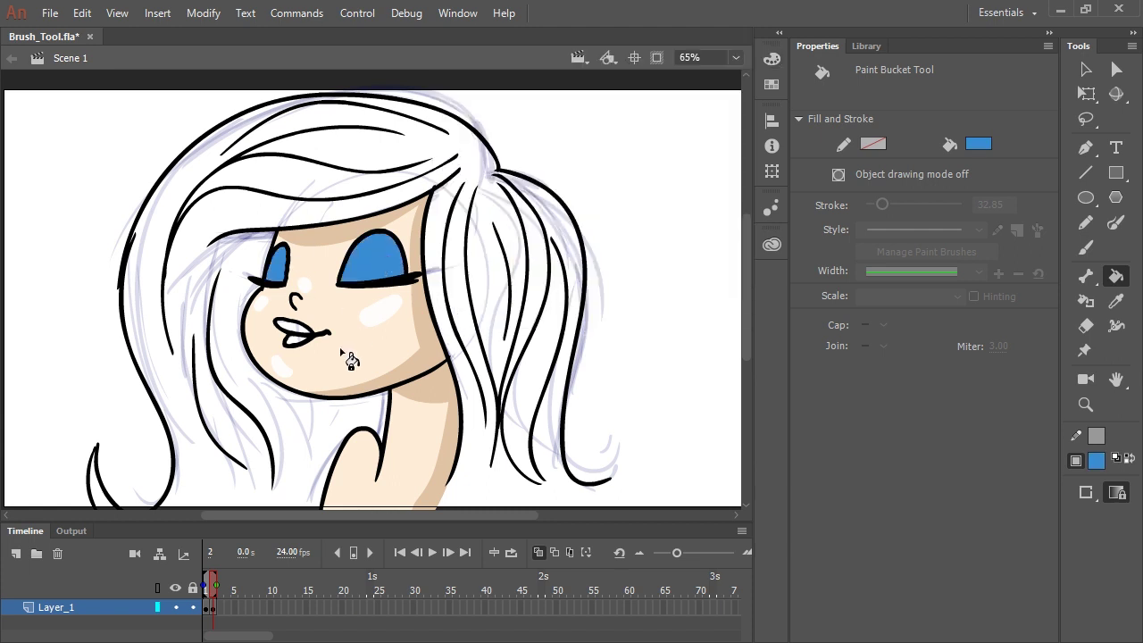
- Lower the blue fill's brightness and shade the edges of both eyelids using the Brush tool in Paint Inside mode
click(771, 58)
drag(609, 170, 599, 169)
click(720, 47)
click(1086, 247)
click(1085, 518)
click(1008, 592)
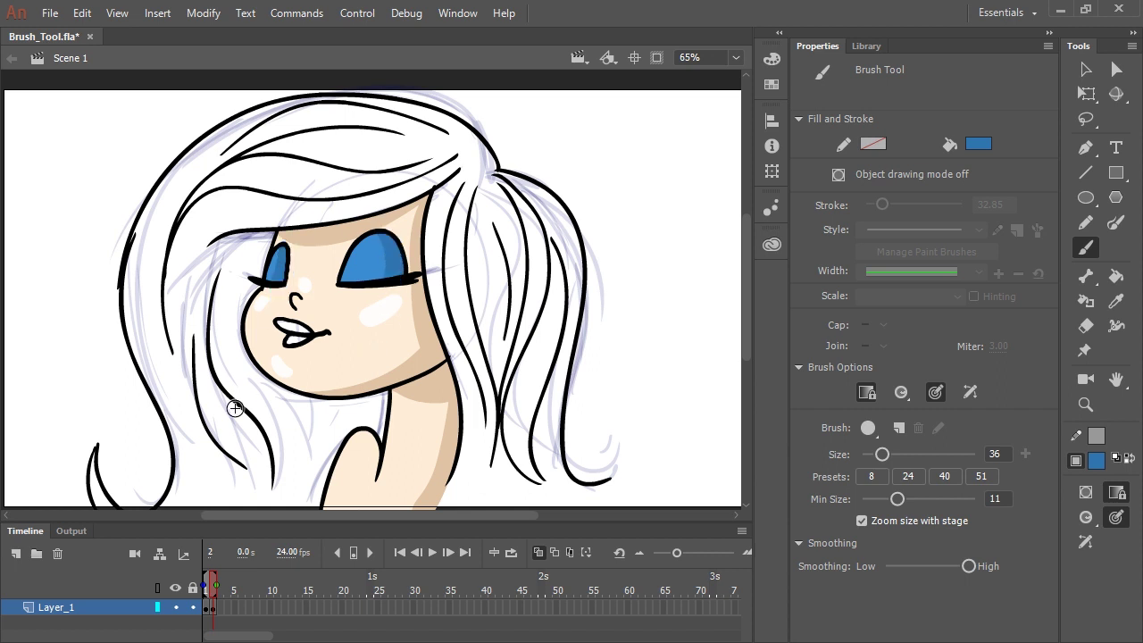
- Sample the eyelid blue, lighten it to a pale blue, and brush highlights onto both eyelids at brush size 22
key(i)
click(366, 257)
click(771, 58)
mouse_move(610, 153)
mouse_down()
mouse_move(585, 153)
mouse_move(621, 169)
mouse_up()
click(721, 47)
key(b)
drag(882, 456, 875, 454)
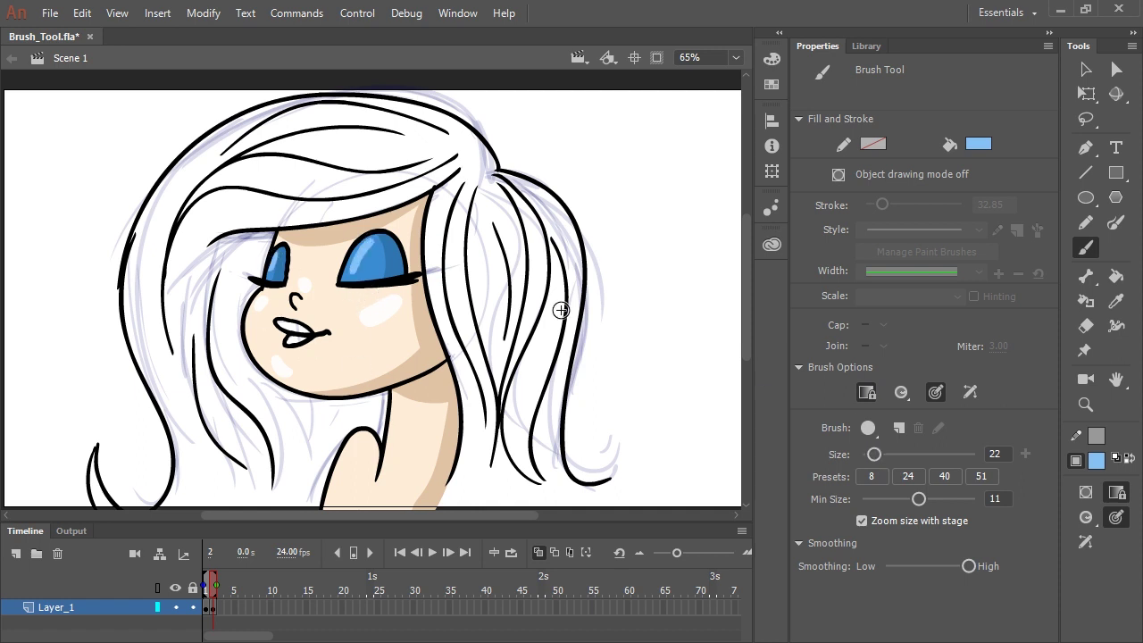
- Set the fill colour to red CC0000 and fill the upper lip with the Paint Bucket tool
click(772, 58)
click(497, 102)
click(664, 233)
key(k)
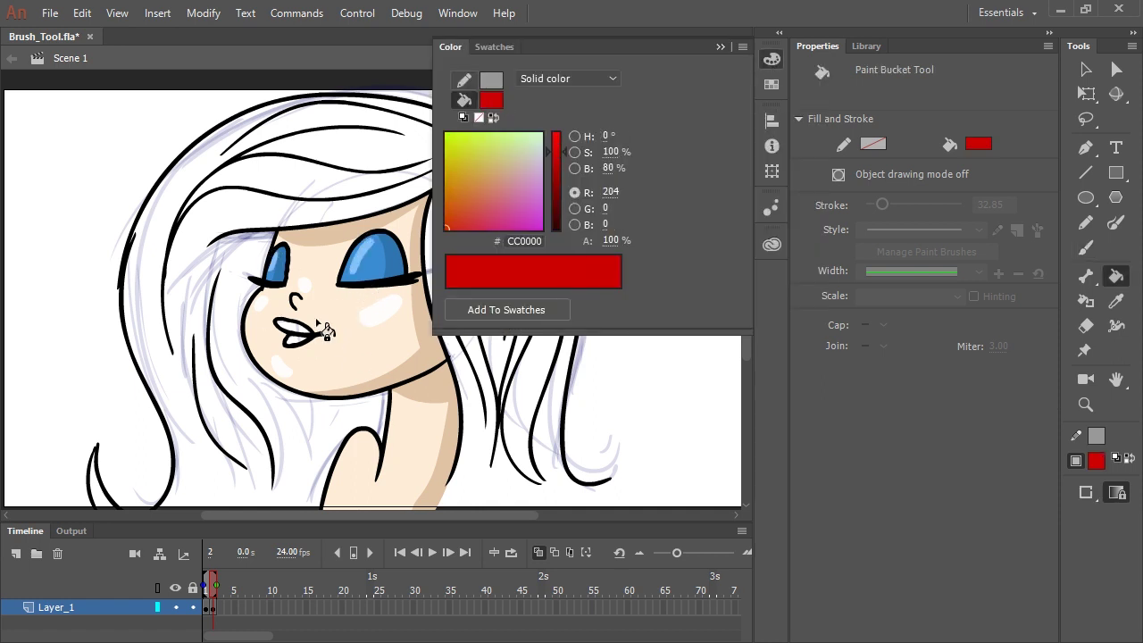
click(303, 328)
- Adjust the red and refill the lips, using a muted dark red for the upper lip and a brighter red for the lower
click(775, 64)
drag(556, 152, 556, 178)
drag(460, 214, 455, 221)
click(303, 345)
key(ctrl+z)
click(307, 332)
click(769, 59)
drag(602, 150, 627, 166)
click(296, 340)
- Set the fill colour to brown and darken it to a deep reddish brown for the hair
click(978, 143)
click(759, 272)
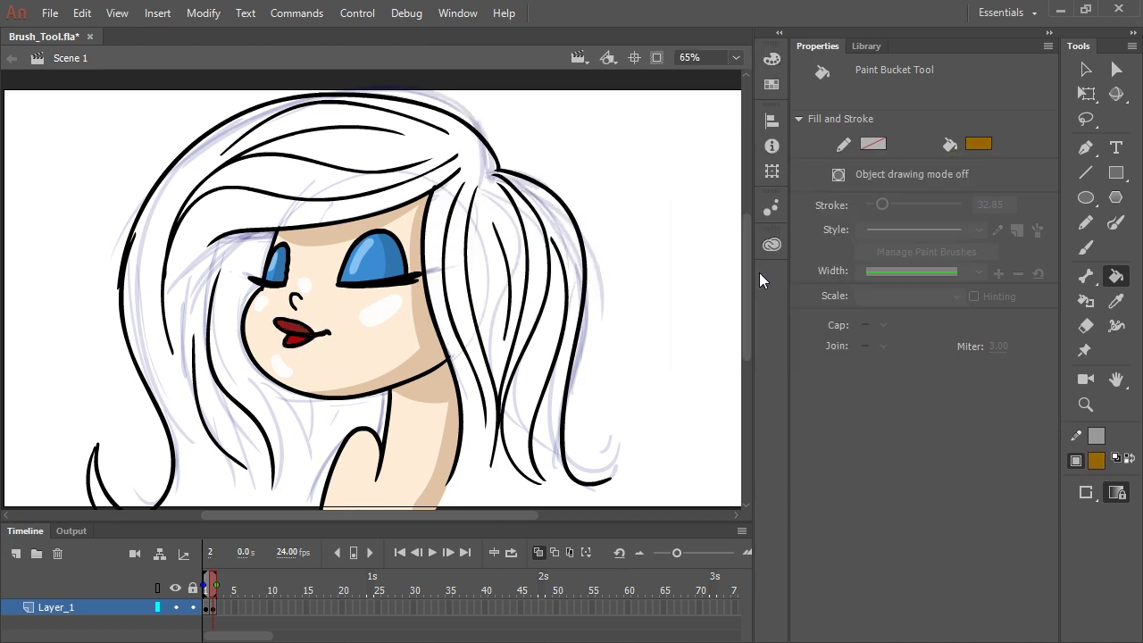
click(771, 58)
drag(610, 169, 585, 170)
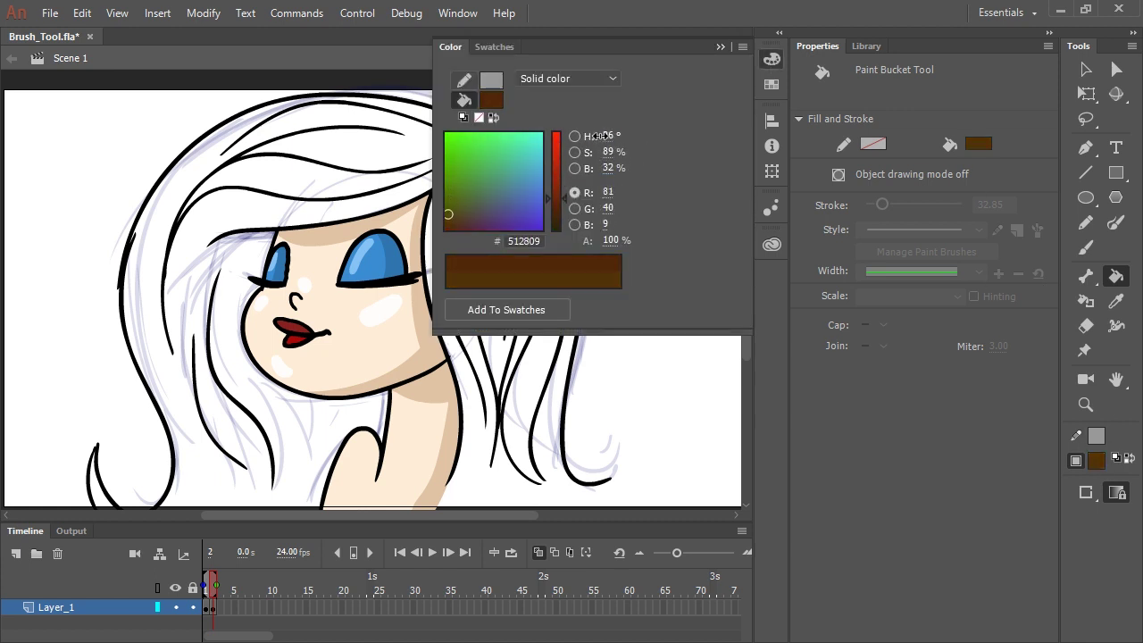
drag(609, 134, 604, 134)
click(743, 47)
click(661, 368)
- Paint the ponytail side of the hair dark brown with the Brush tool in Paint Behind mode, using brush size 64
click(1086, 248)
drag(874, 455, 922, 455)
mouse_move(470, 215)
mouse_down()
mouse_move(459, 288)
mouse_move(477, 357)
mouse_up()
key(ctrl+z)
click(1086, 517)
click(1016, 556)
drag(461, 183, 445, 530)
drag(921, 455, 899, 454)
mouse_move(492, 202)
mouse_down()
mouse_move(534, 204)
mouse_move(533, 446)
mouse_up()
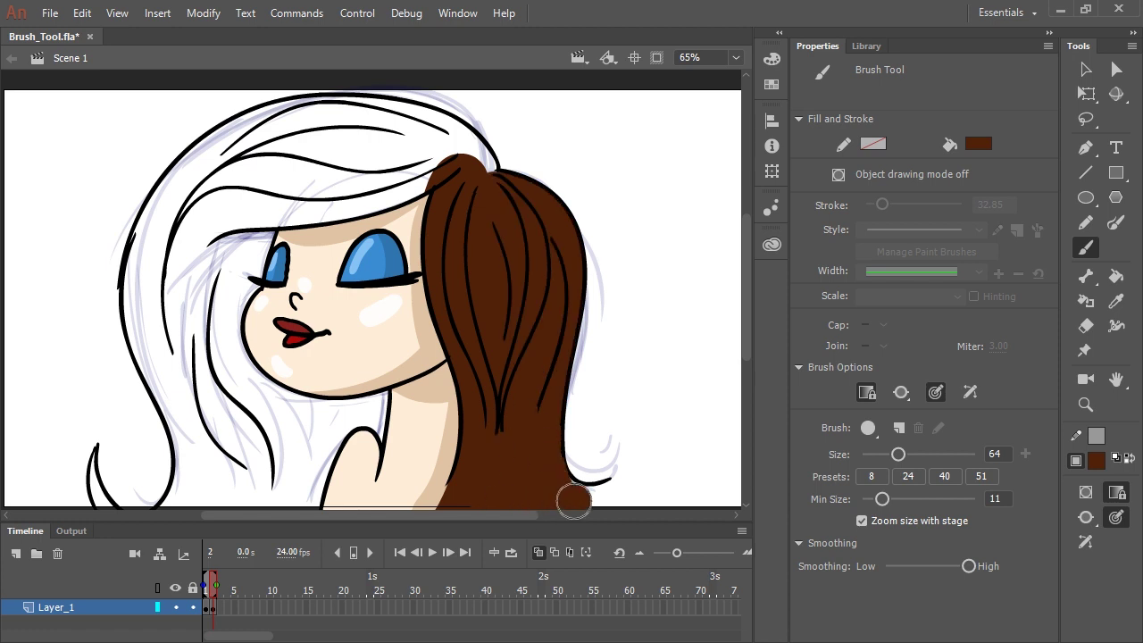
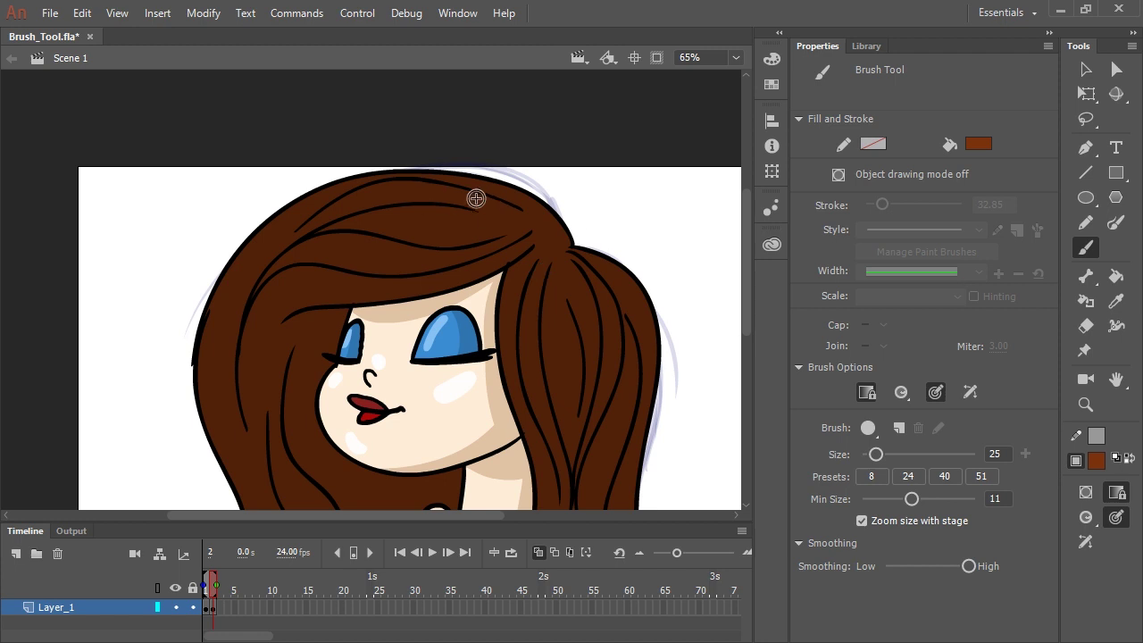
- Set the brush size to 11 and the brush mode to Paint Selection, and select the dark brown hair fill
drag(876, 454, 868, 454)
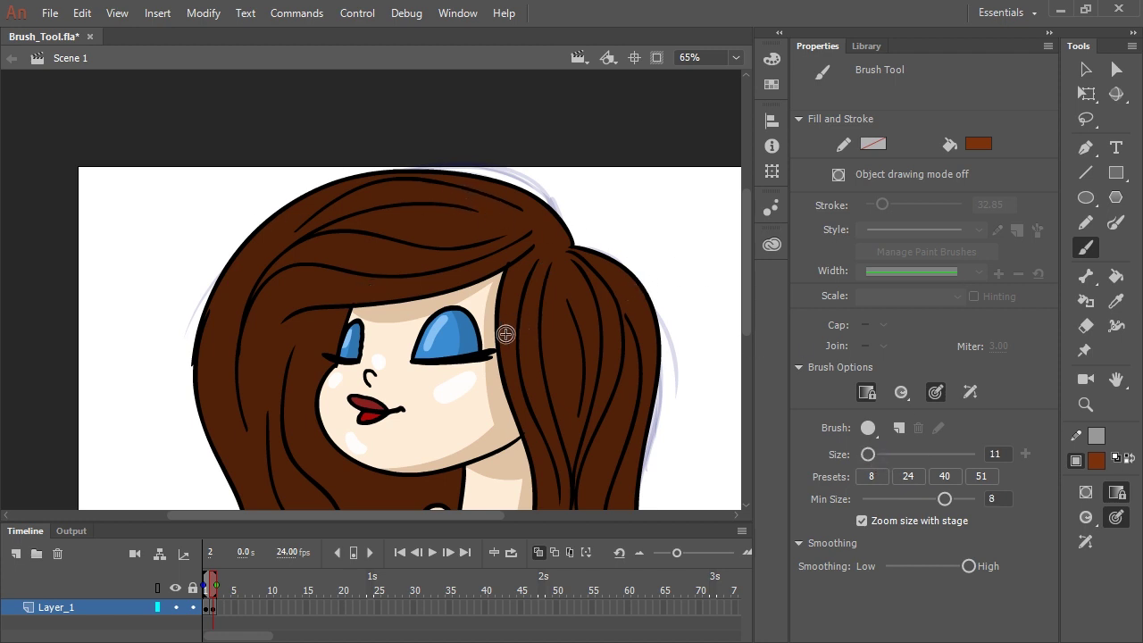
drag(541, 401, 467, 300)
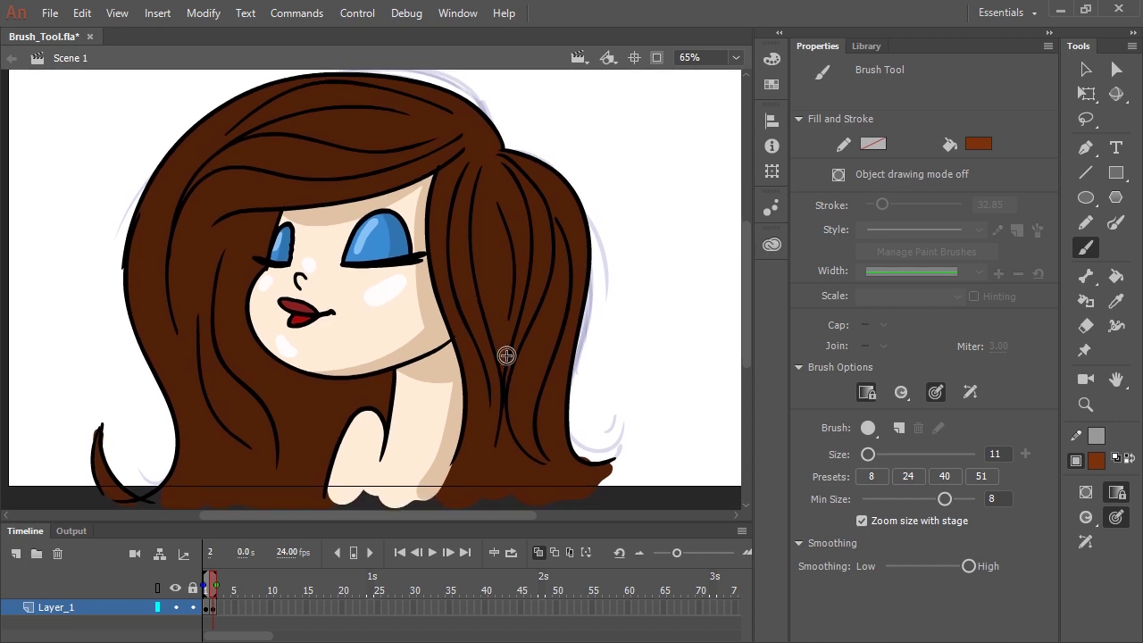
key(v)
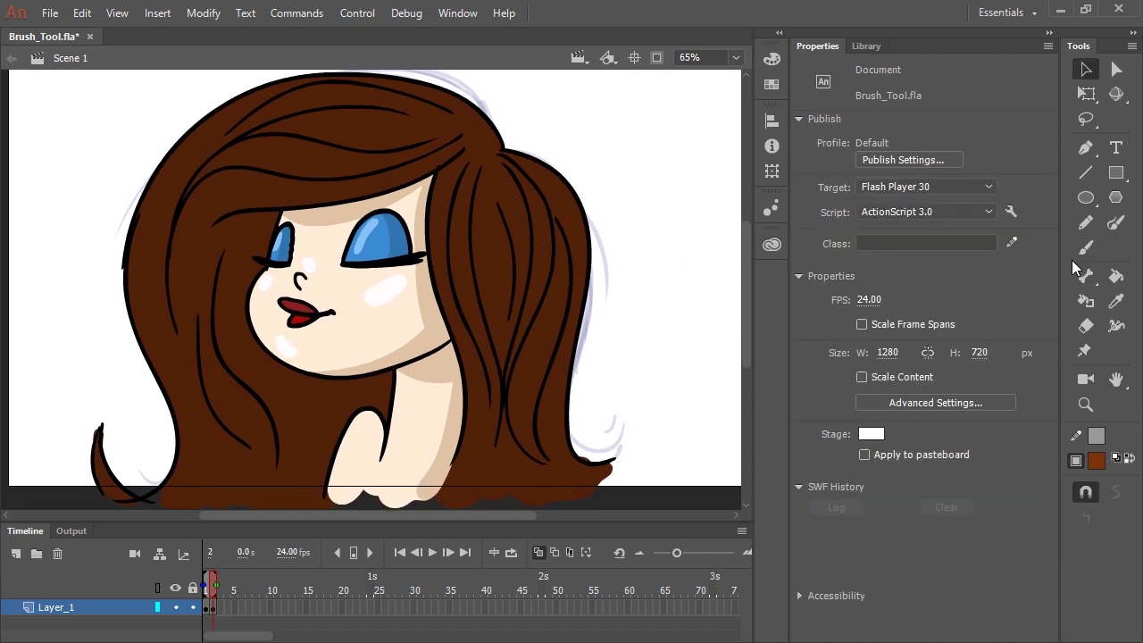
key(b)
click(1087, 517)
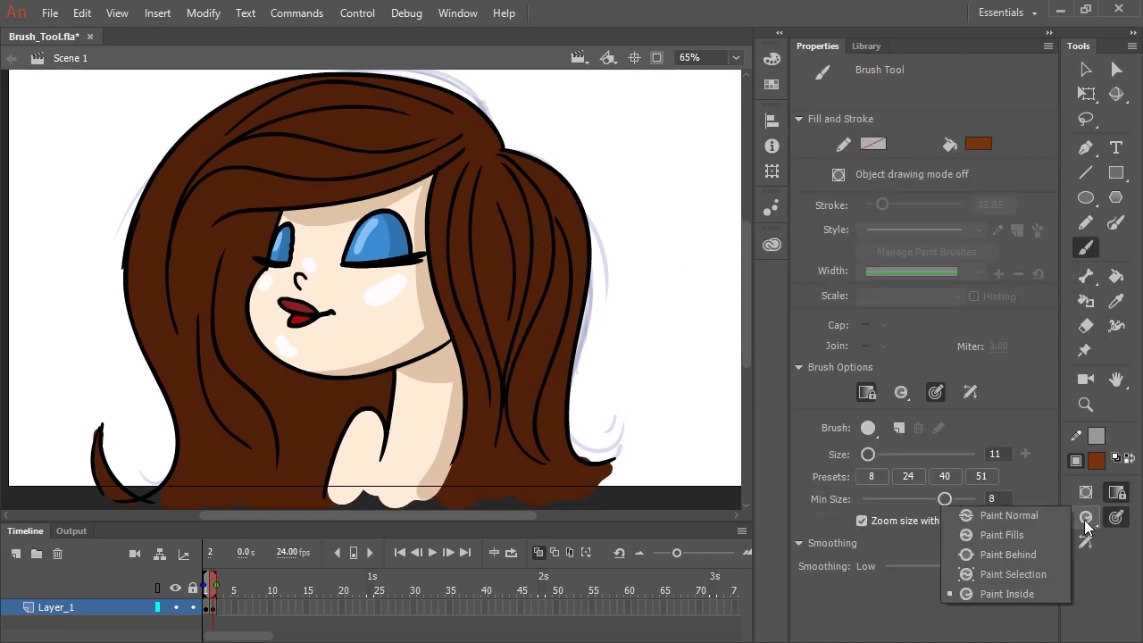
click(1023, 574)
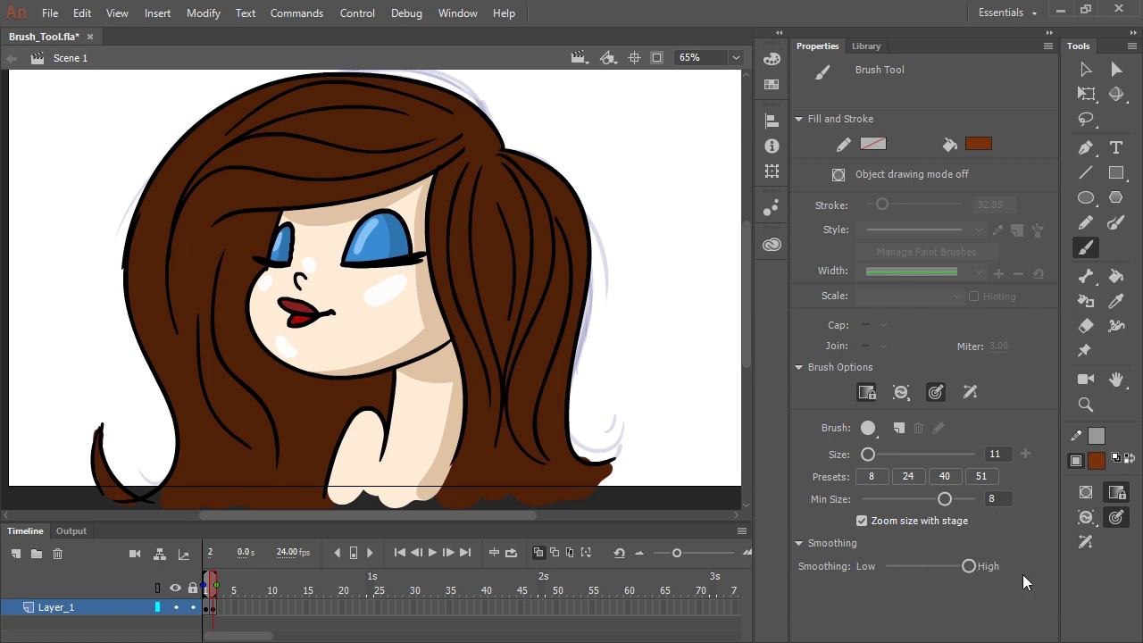
key(v)
click(540, 311)
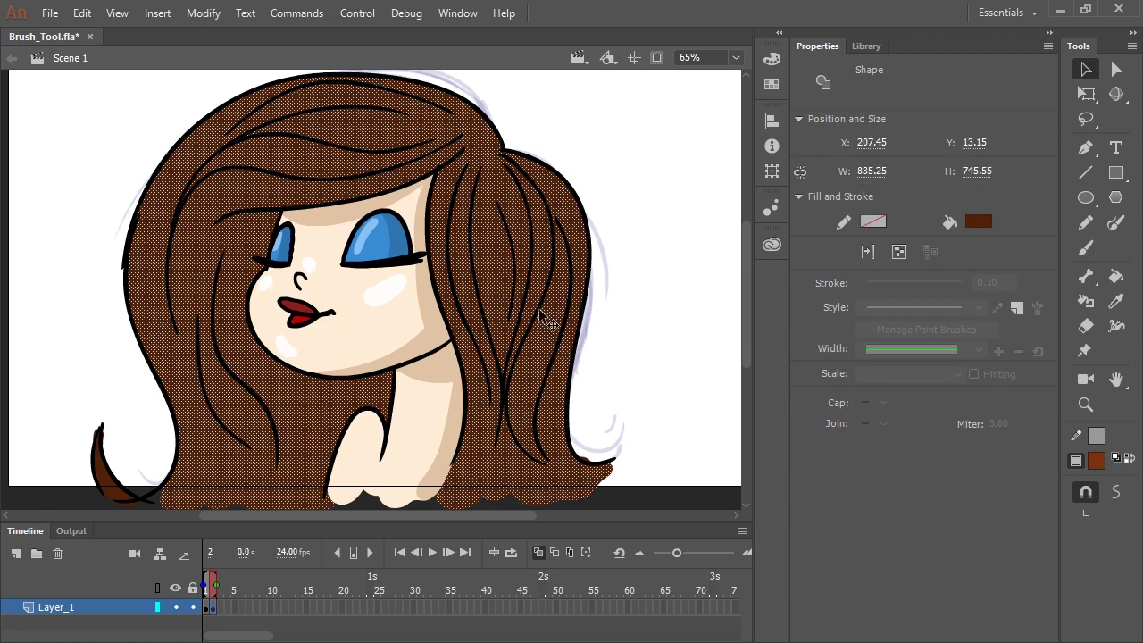
key(b)
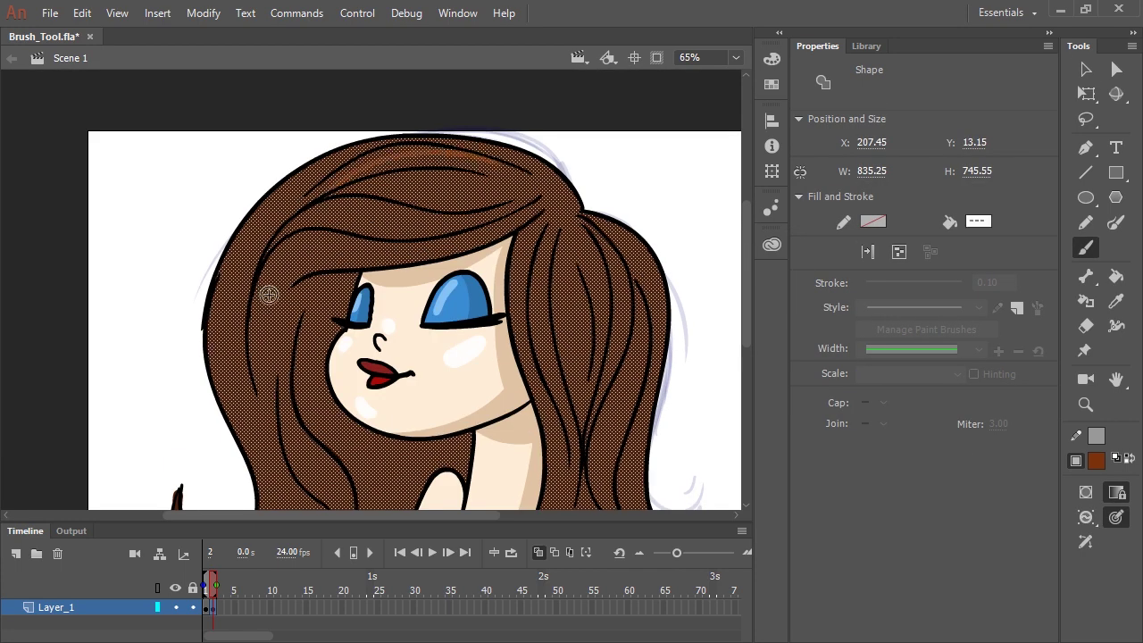
- Paint lighter brown highlight strands across the crown, fringe, side locks and ponytail of the selected hair, and deselect it
drag(411, 145, 259, 234)
drag(436, 164, 268, 241)
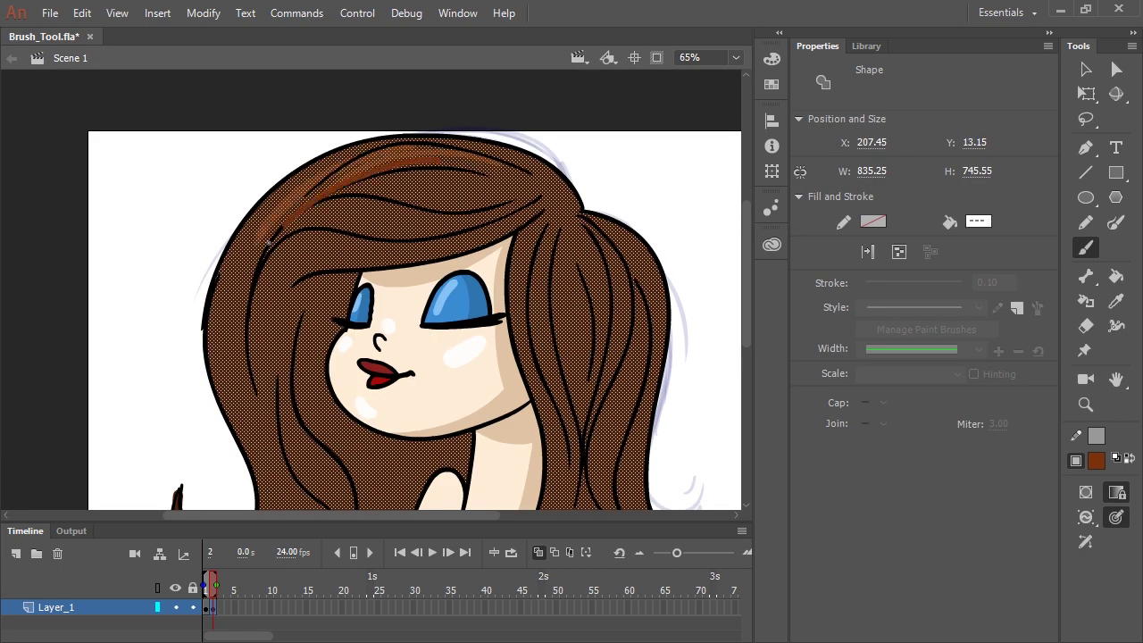
drag(499, 182, 346, 182)
drag(407, 211, 289, 225)
mouse_move(491, 229)
mouse_down()
mouse_move(266, 261)
mouse_move(256, 302)
mouse_up()
drag(271, 230, 275, 469)
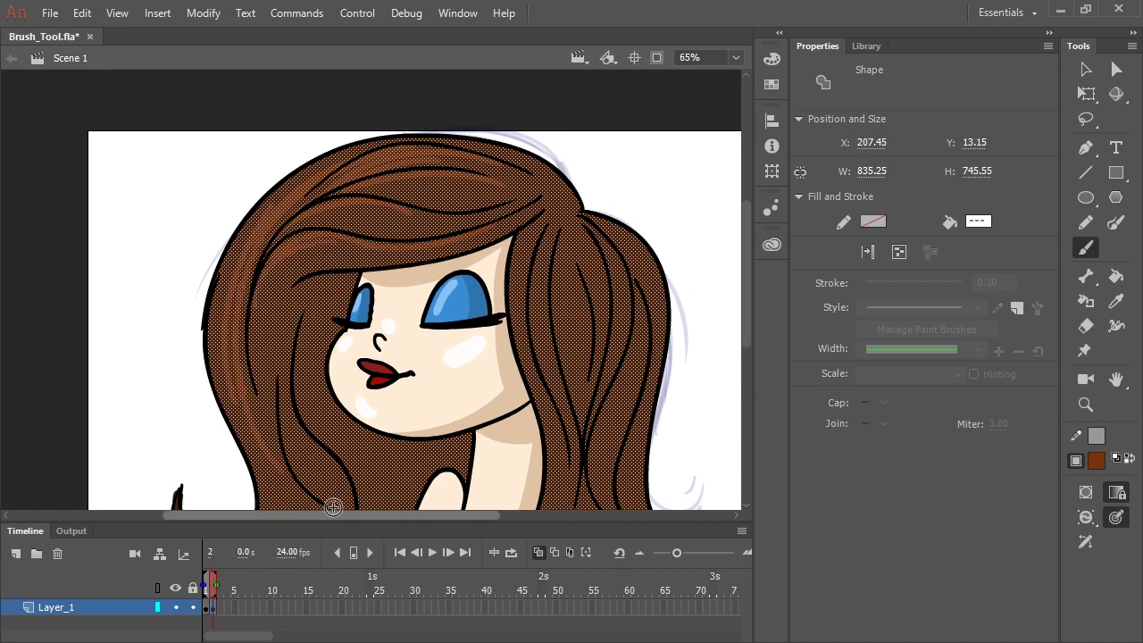
drag(529, 226, 575, 461)
mouse_move(541, 184)
mouse_down()
mouse_move(516, 244)
mouse_move(344, 247)
mouse_move(375, 244)
mouse_up()
scroll(627, 389, down, 3)
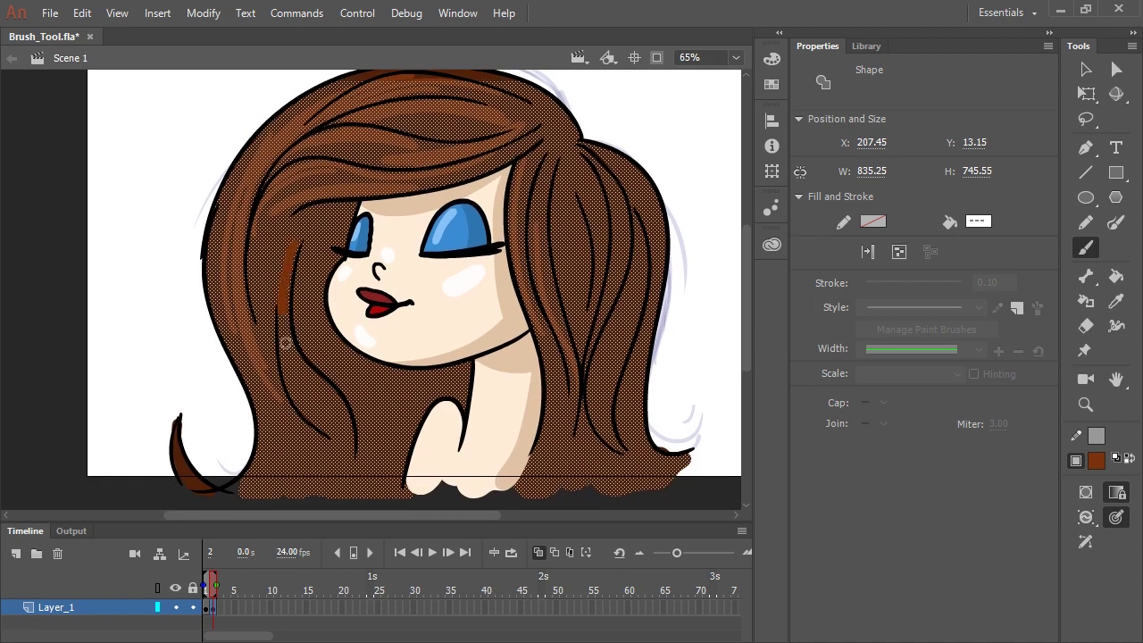
drag(272, 198, 264, 316)
drag(523, 146, 423, 184)
drag(628, 175, 603, 413)
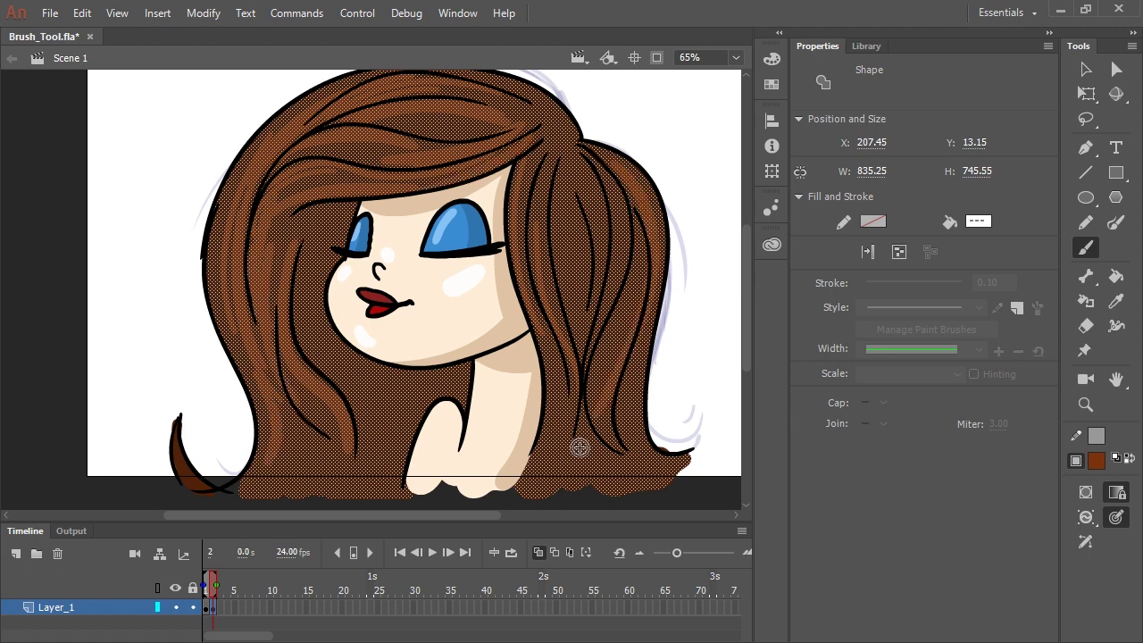
drag(631, 248, 602, 383)
mouse_move(552, 176)
mouse_down()
mouse_move(563, 343)
mouse_move(541, 275)
mouse_up()
drag(552, 357, 535, 473)
key(ctrl+shift+a)
- Paint very dark brown shading on the hair beside the face and behind the neck in Paint Inside mode at brush size 27
click(1116, 517)
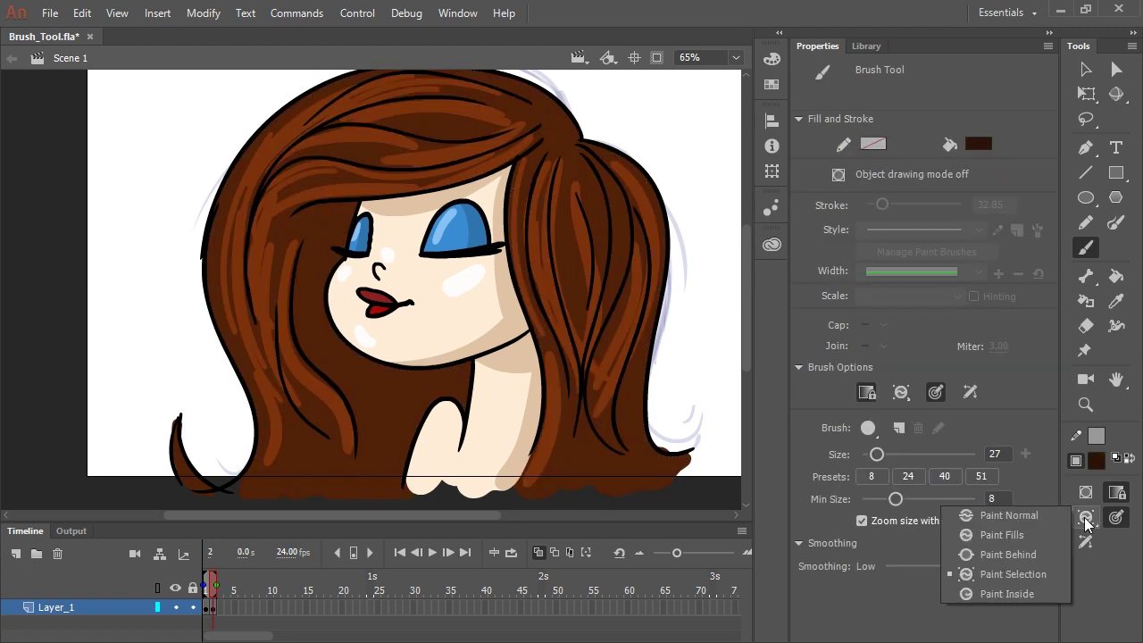
click(1014, 592)
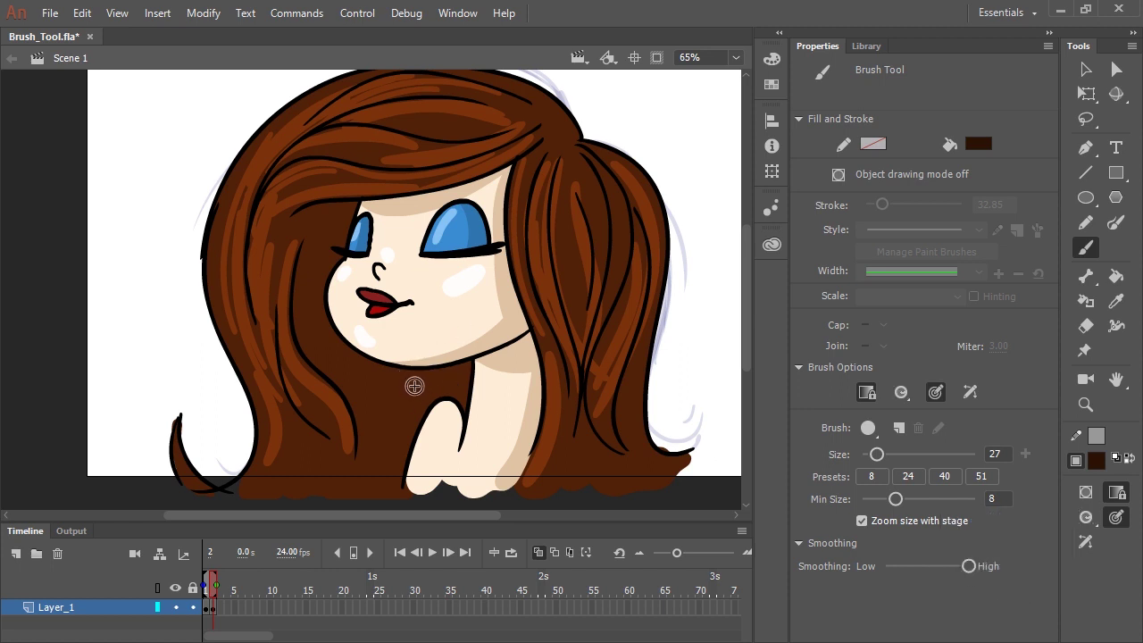
mouse_move(419, 393)
mouse_down()
mouse_move(420, 365)
mouse_move(459, 410)
mouse_move(408, 461)
mouse_move(361, 199)
mouse_move(323, 214)
mouse_up()
drag(306, 309, 312, 211)
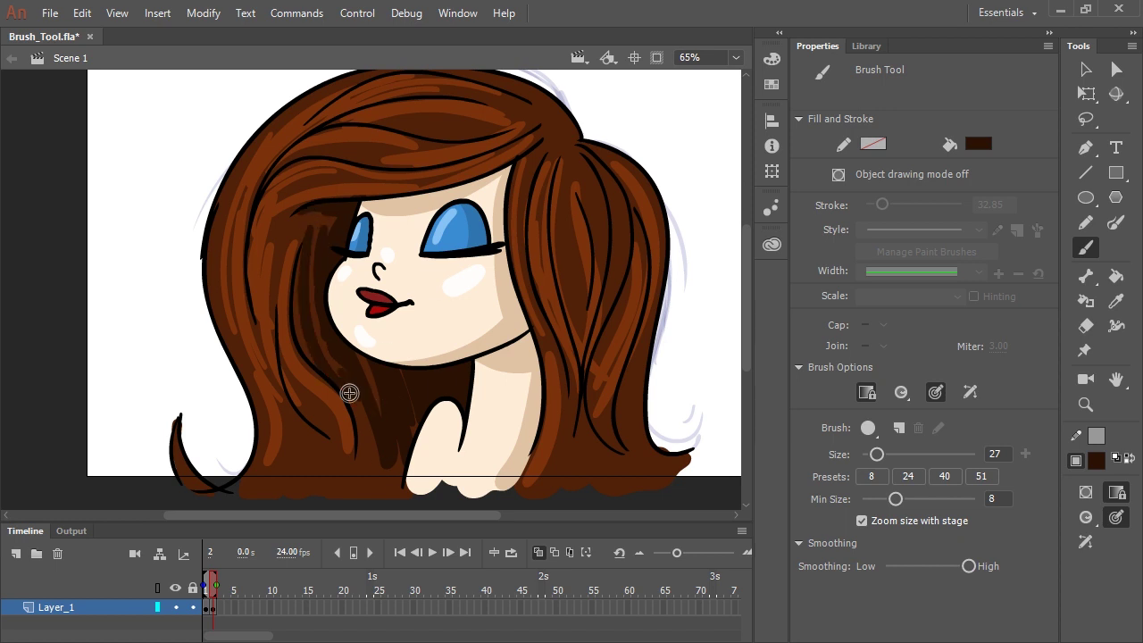
drag(350, 393, 393, 482)
- Add very dark brown shading strokes to the ponytail, the lower hair ends, the fringe and the ponytail's gathering point
drag(632, 395, 671, 480)
drag(570, 407, 544, 479)
drag(563, 220, 582, 328)
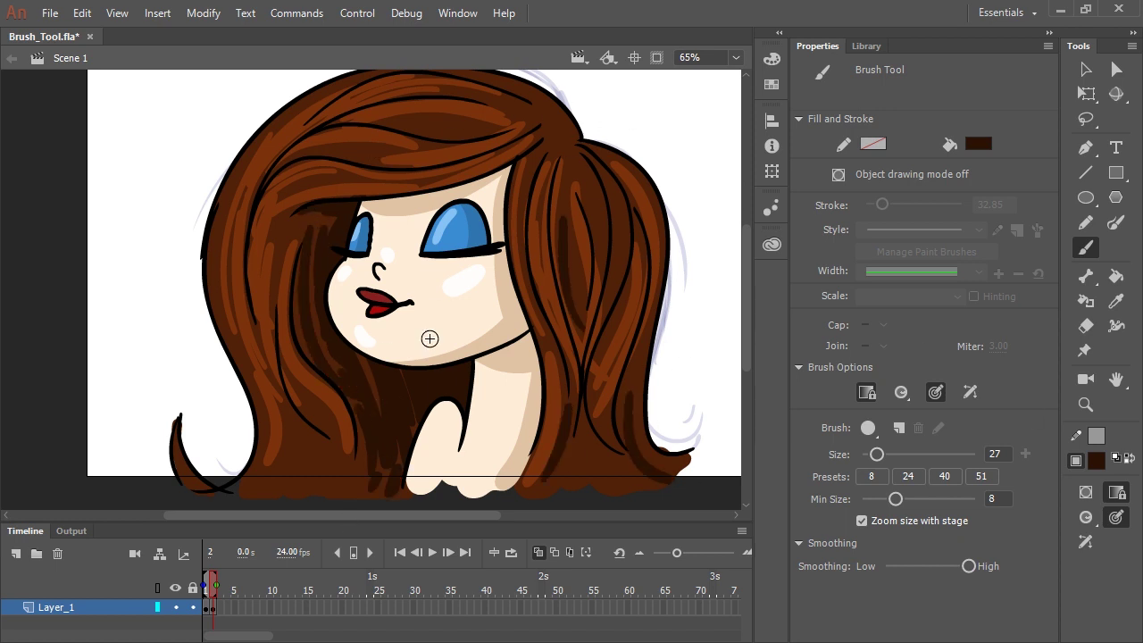
drag(294, 439, 271, 475)
mouse_move(362, 457)
mouse_down()
mouse_move(332, 490)
mouse_move(301, 481)
mouse_up()
drag(292, 230, 275, 292)
drag(373, 162, 331, 159)
drag(490, 131, 417, 135)
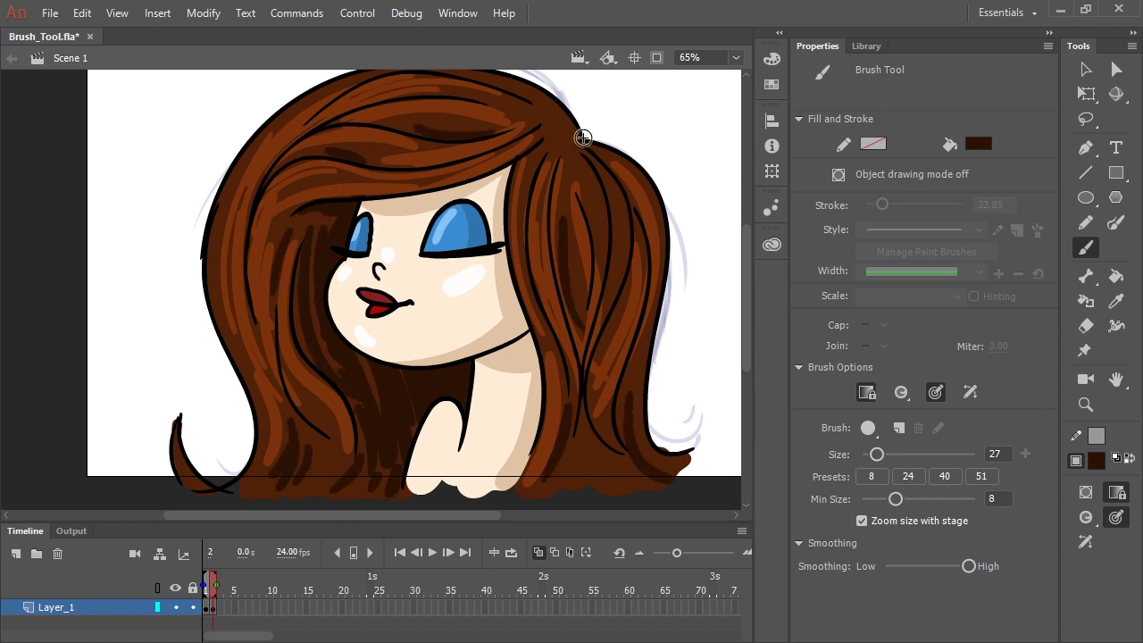
drag(581, 140, 569, 159)
mouse_move(549, 147)
mouse_down()
mouse_move(525, 193)
mouse_move(546, 116)
mouse_up()
drag(571, 135, 561, 111)
drag(579, 156, 591, 186)
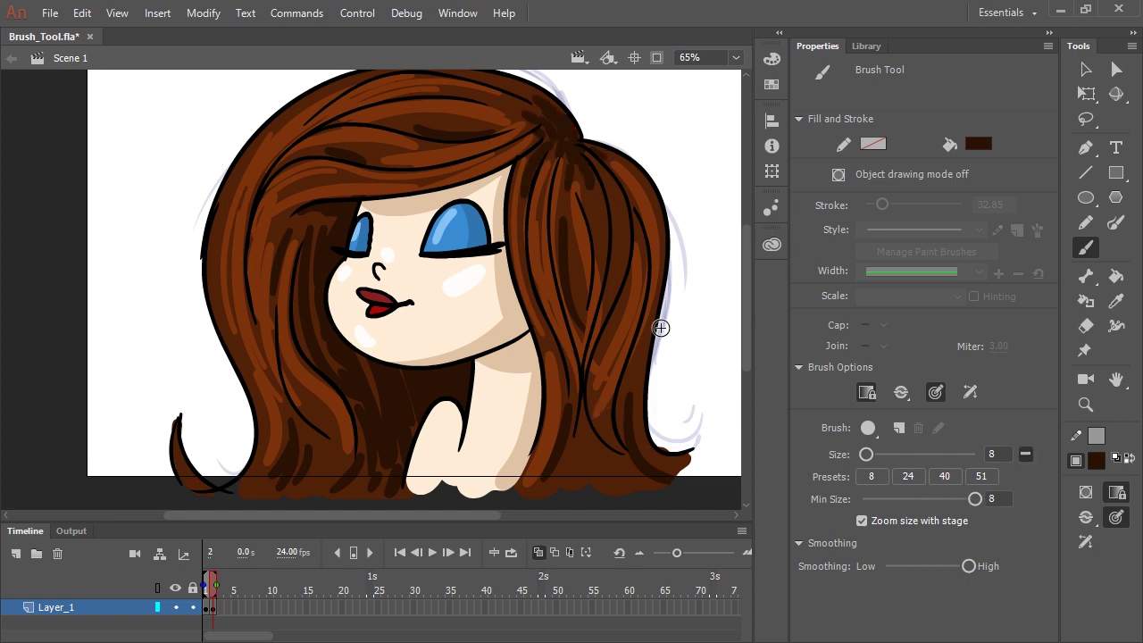
- Select the face's forehead shadow and skin fills, and set the brush mode to Paint Selection
key(v)
click(458, 198)
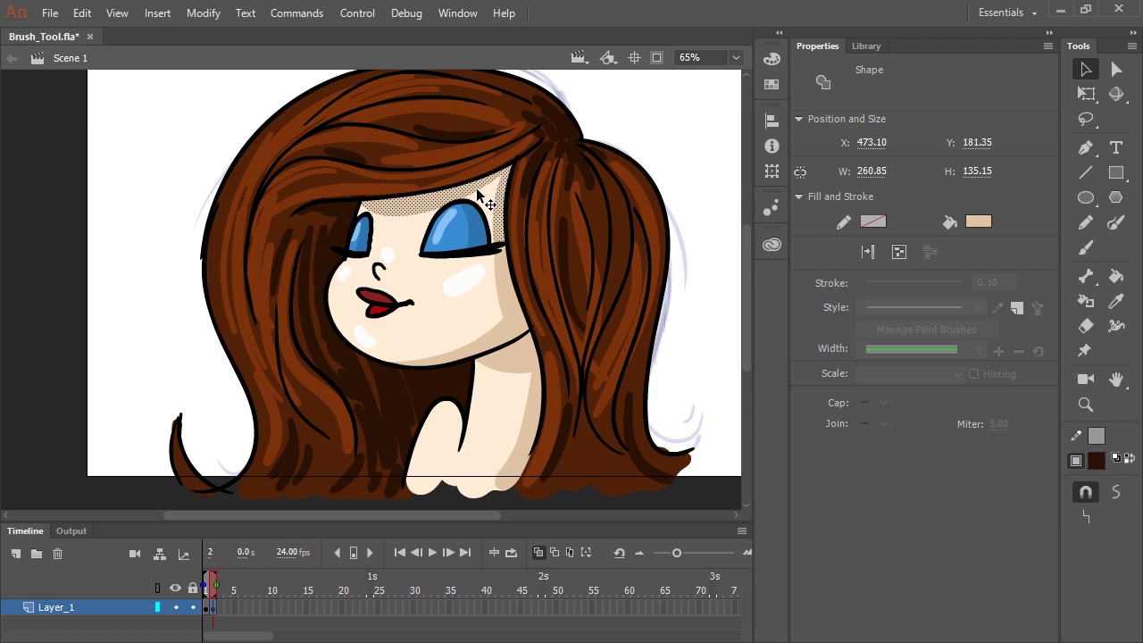
key(ctrl+equal)
shift+click(489, 279)
shift+click(312, 351)
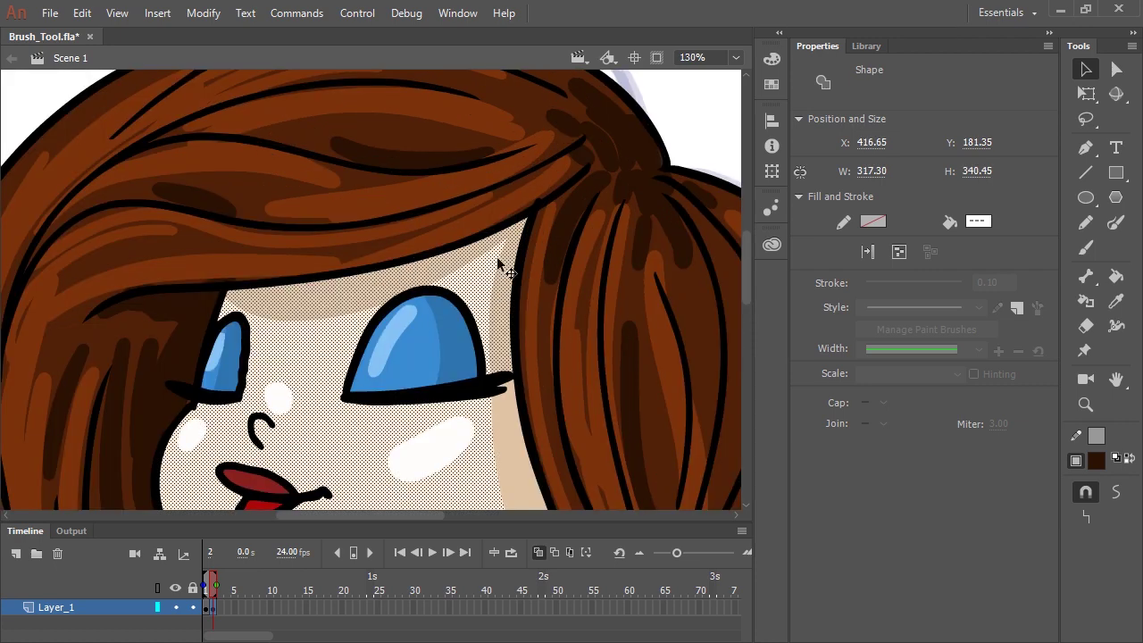
key(b)
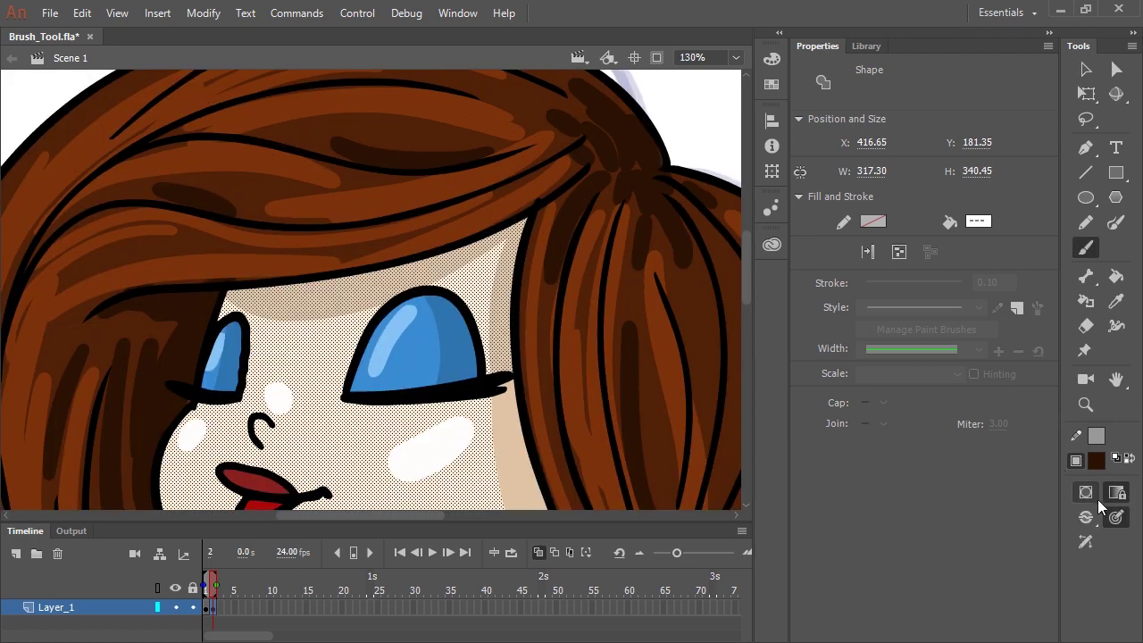
click(1087, 520)
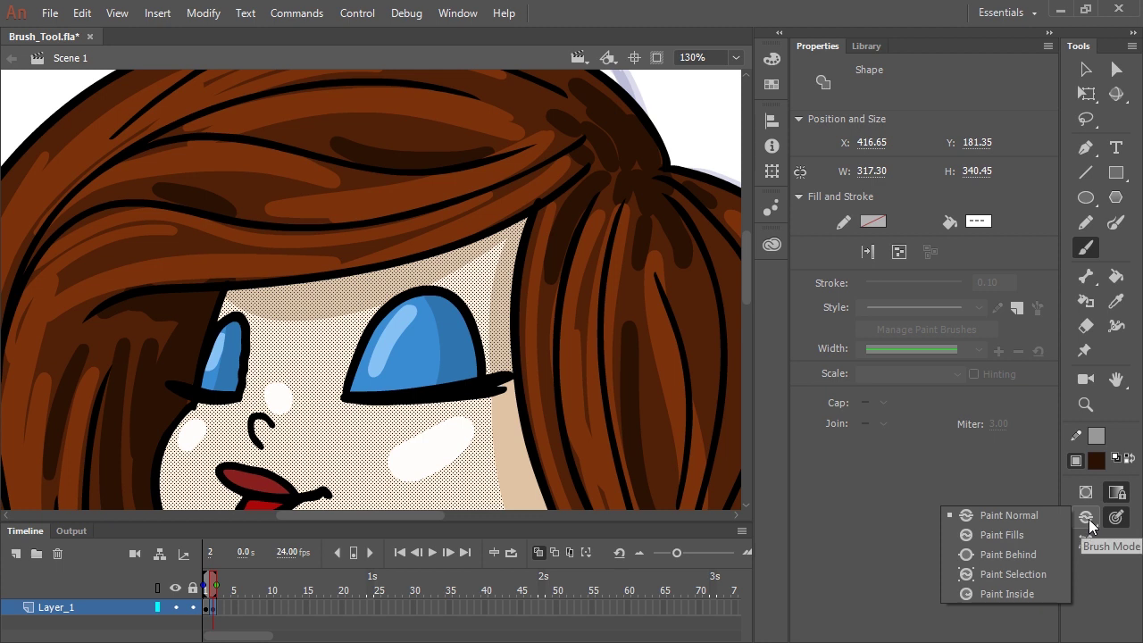
click(1025, 576)
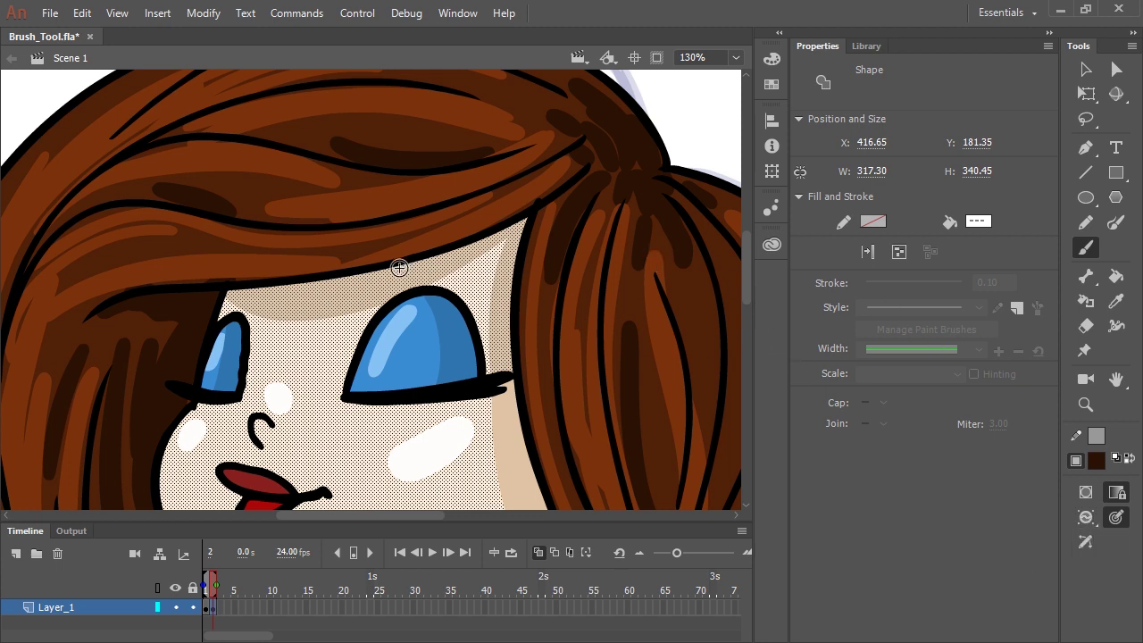
- Paint both eyebrows in very dark brown over the selected skin, and deselect the face fills
drag(399, 267, 400, 264)
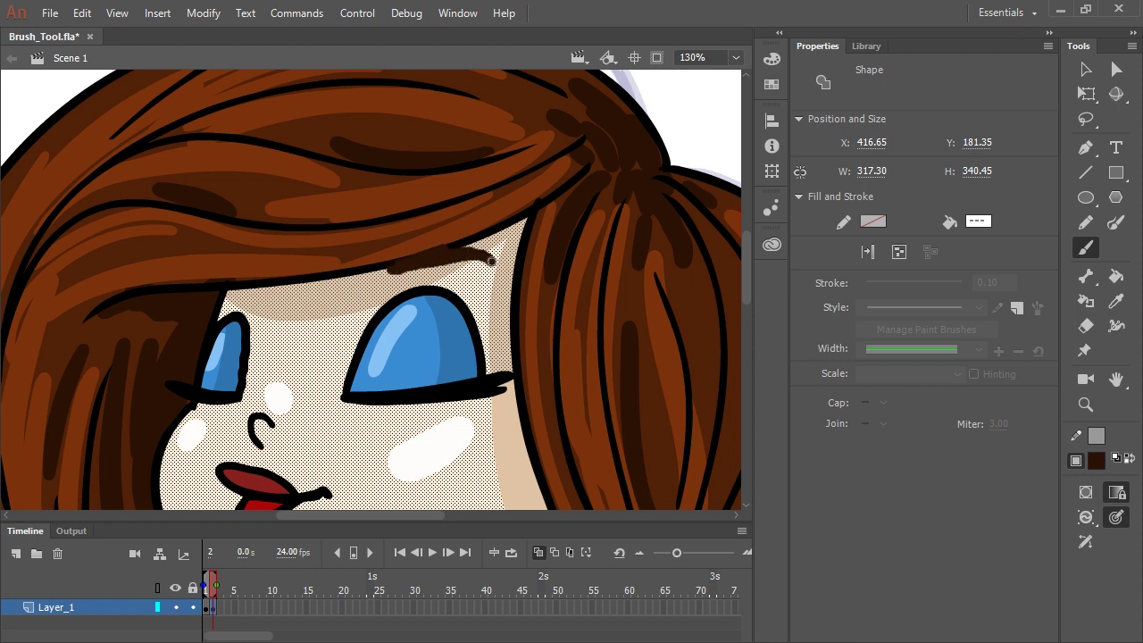
drag(486, 259, 488, 261)
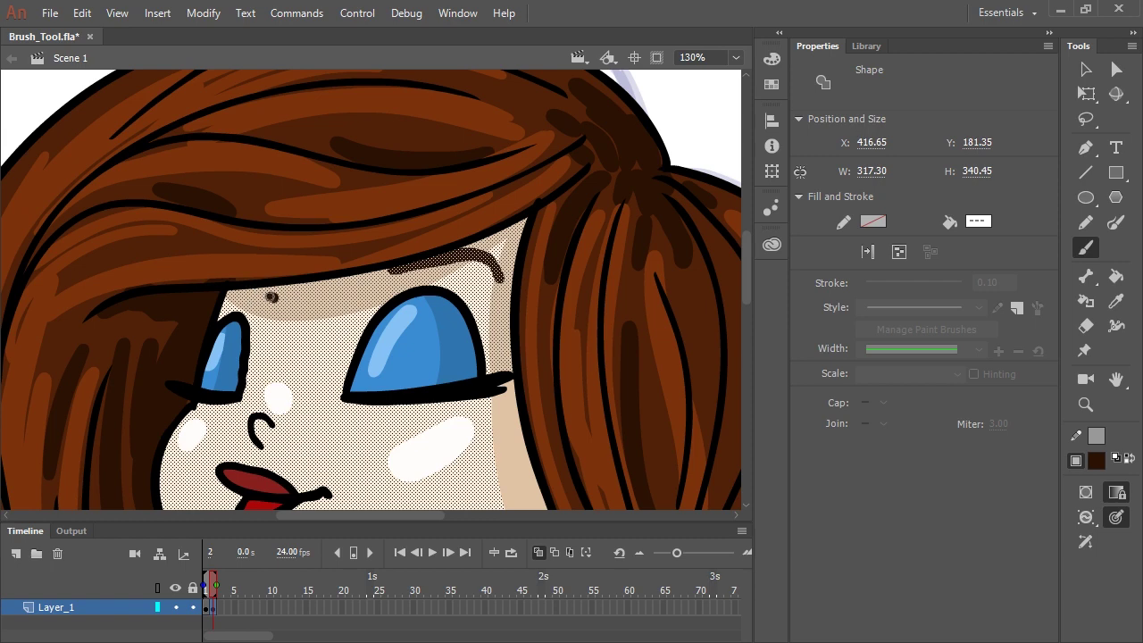
drag(272, 296, 212, 300)
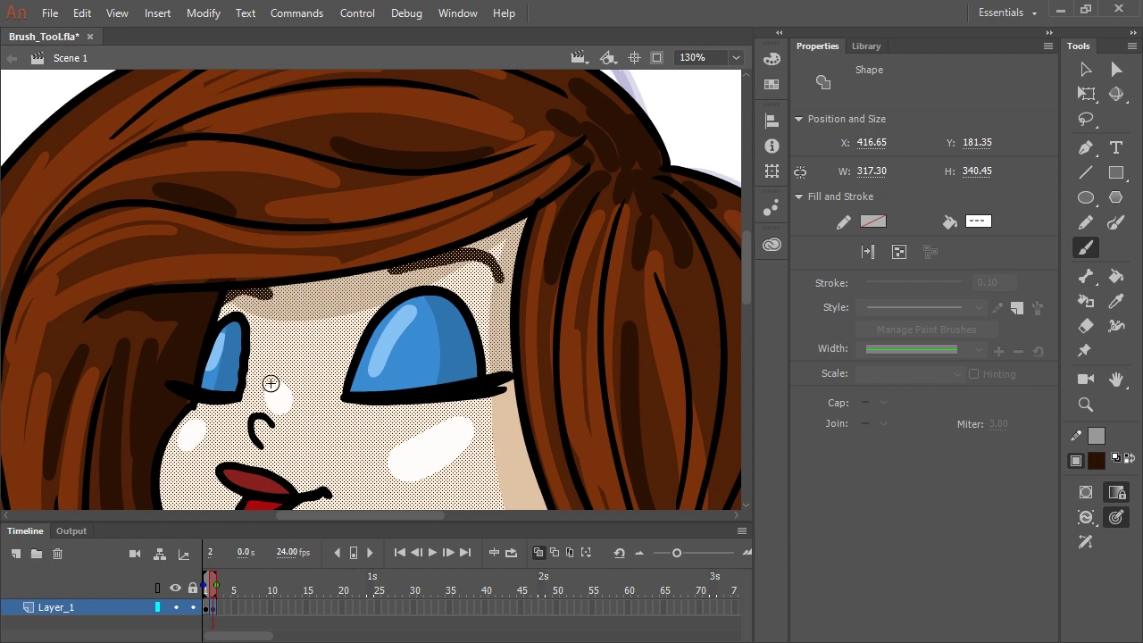
key(ctrl+minus)
key(v)
click(726, 311)
- Sample the skin shadow colour, select the neck and shoulder skin fill, and brush a shadow onto the shoulder
drag(450, 458, 485, 385)
key(i)
click(486, 381)
key(v)
click(467, 446)
key(b)
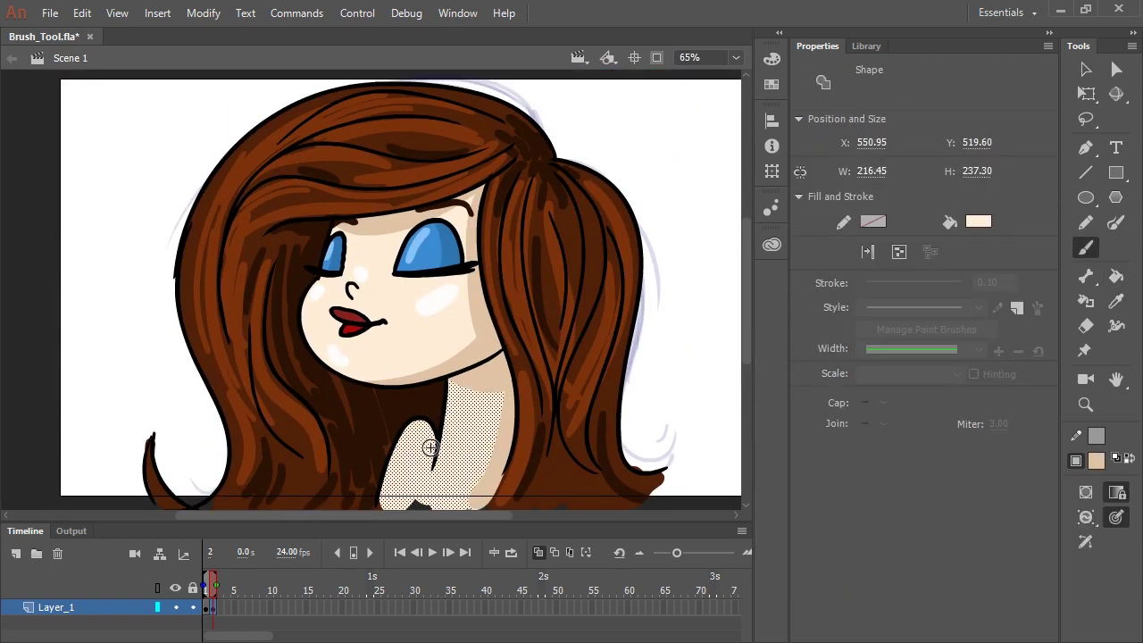
drag(427, 424, 422, 487)
key(v)
click(667, 358)
- Sample the cheek's near-white highlight colour and set the Brush tool to Paint Inside mode
key(i)
click(439, 300)
key(b)
click(1086, 517)
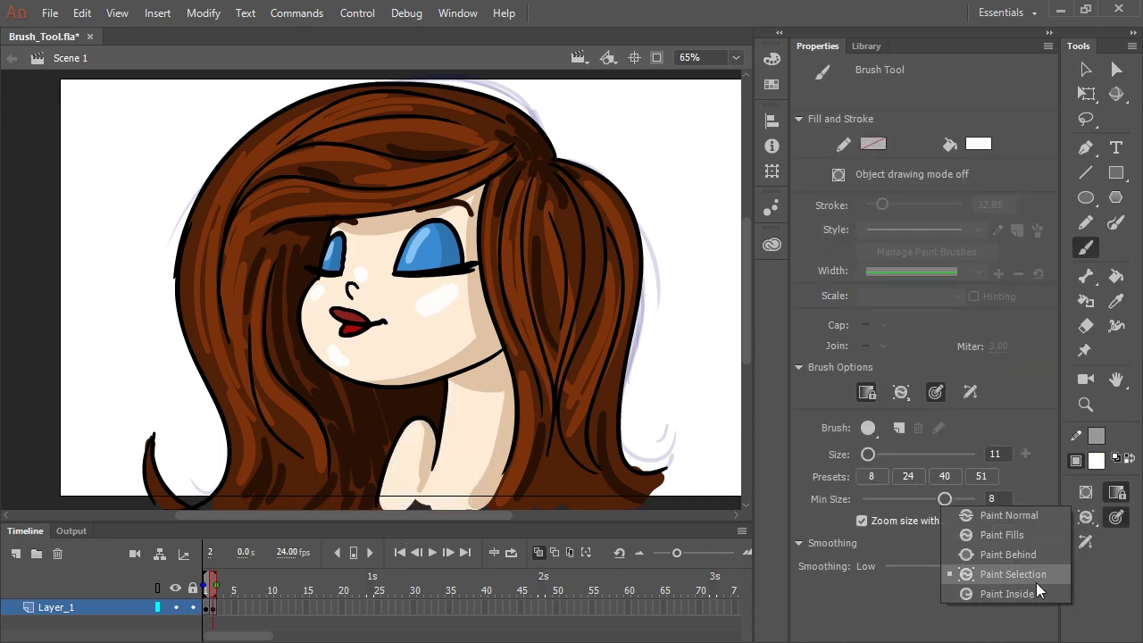
click(1036, 594)
- Brush small near-white highlights onto the upper and lower lips
key(ctrl+equal)
key(ctrl+equal)
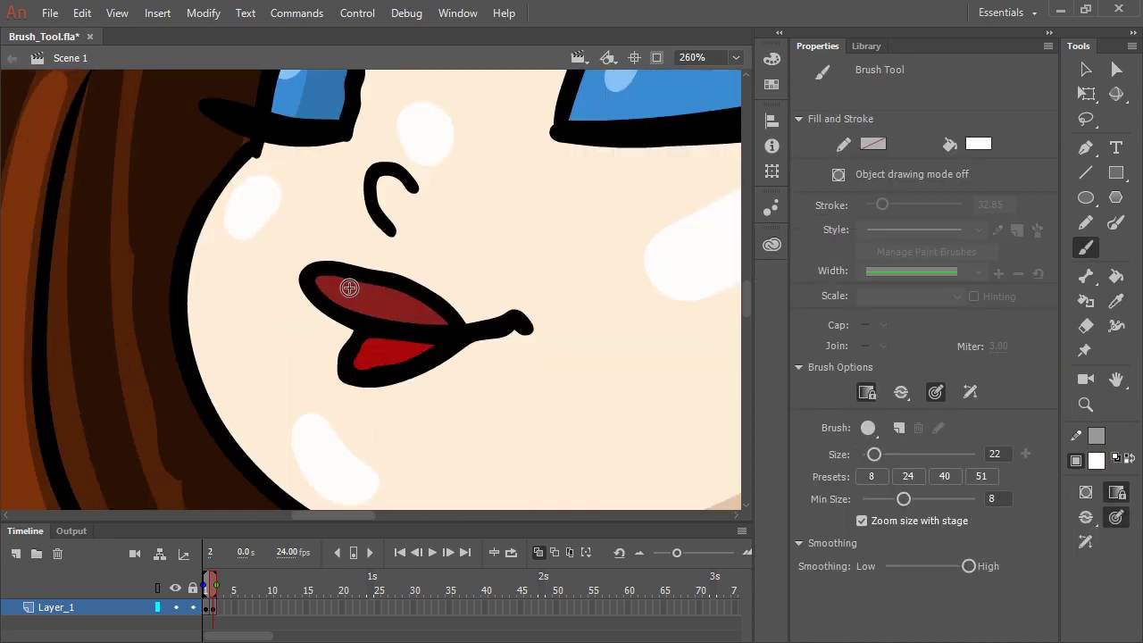
drag(333, 282, 352, 284)
drag(366, 365, 372, 364)
key(ctrl+minus)
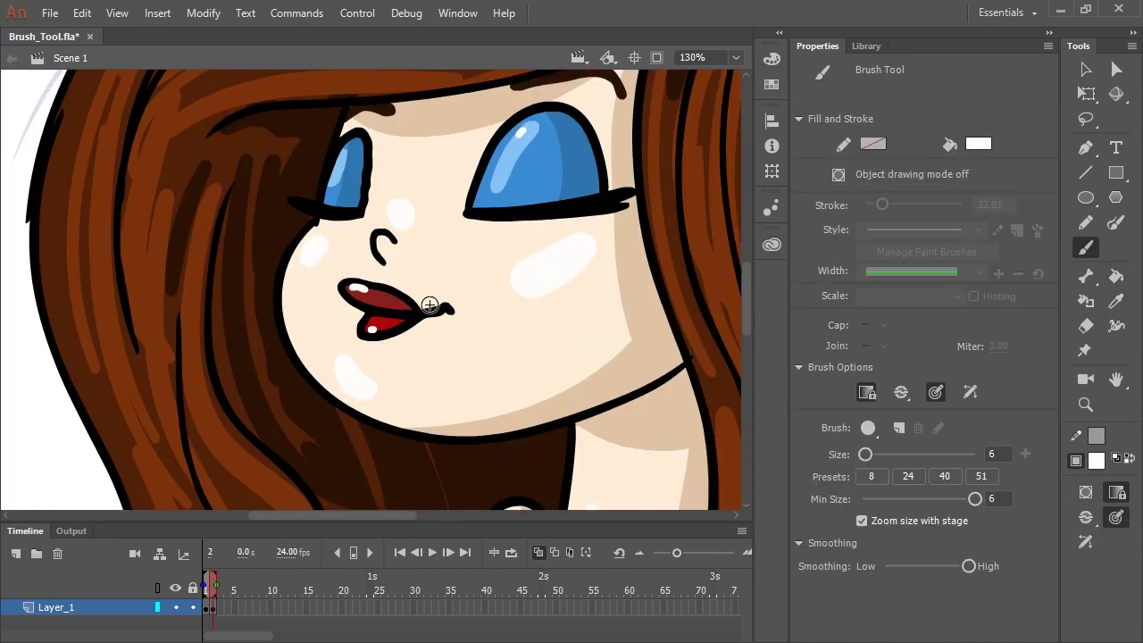
key(ctrl+minus)
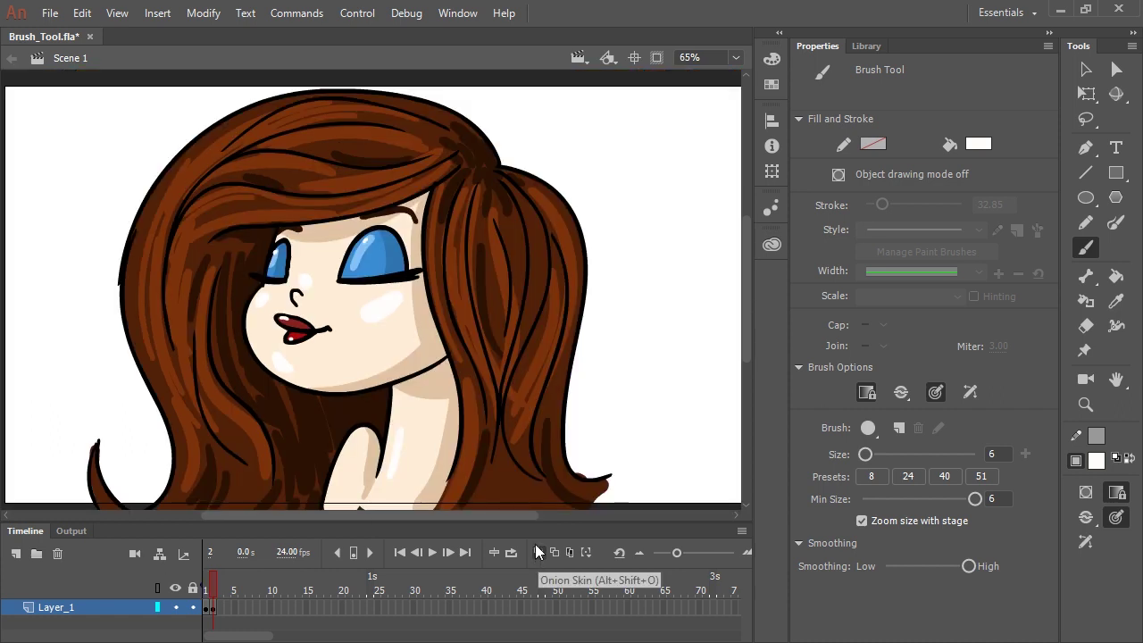